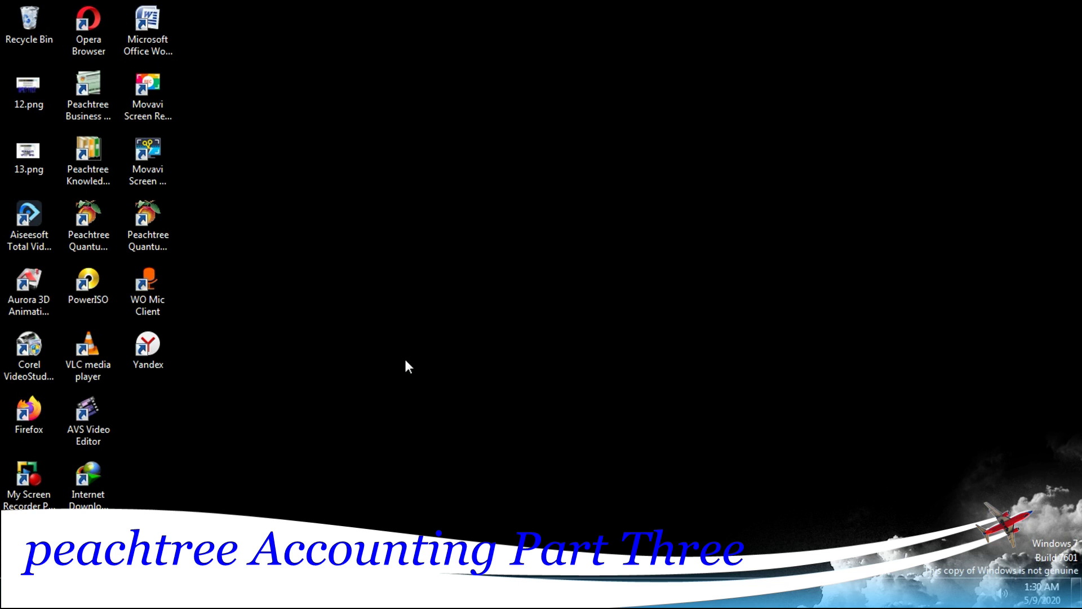
- Launch Peachtree Quantum and open the previously used company ABC TRADING
double_click(147, 220)
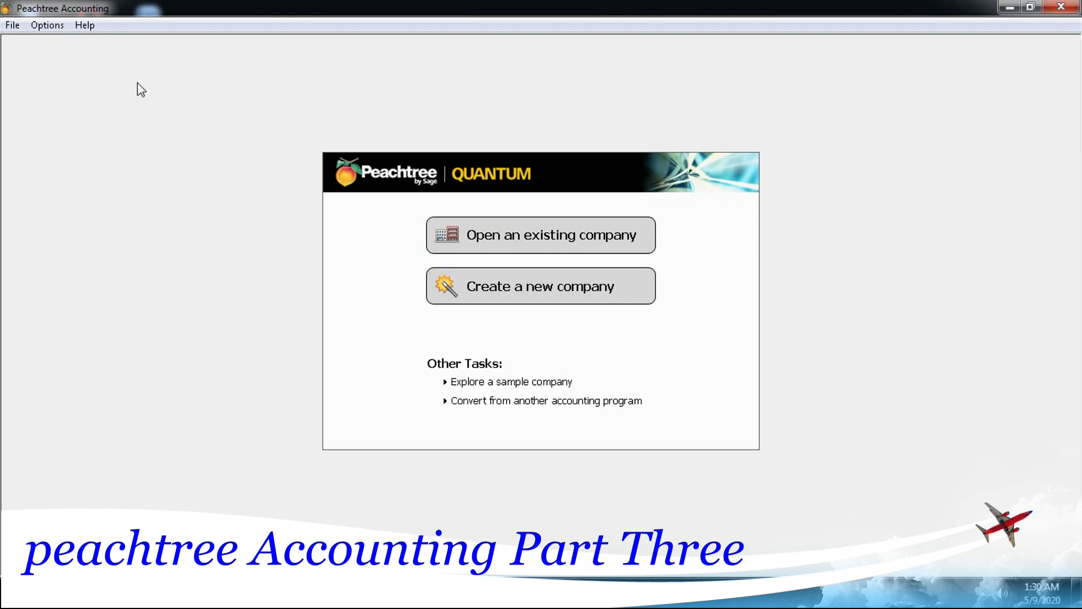
left_click(12, 26)
mouse_move(27, 65)
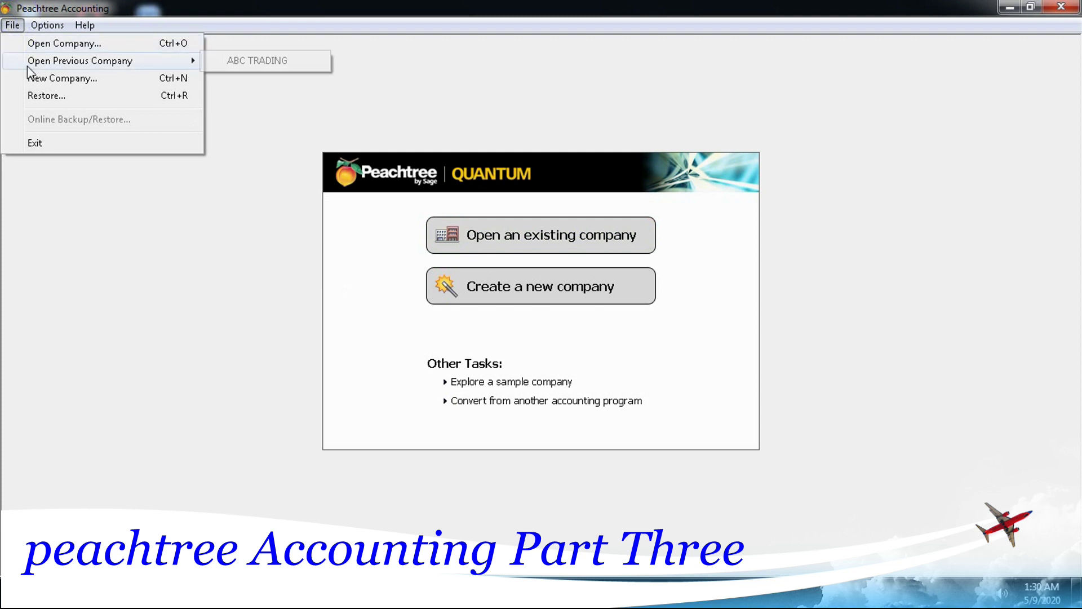
left_click(276, 63)
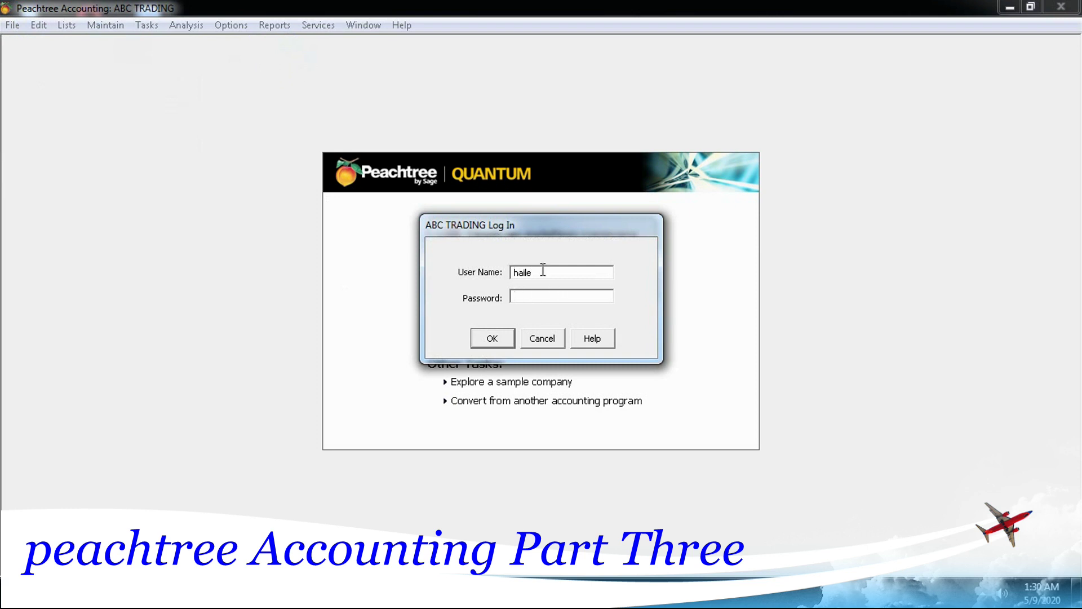
- Log in to ABC TRADING with the user name and account password, and dismiss the obsolescence information window
left_click_drag(545, 275, 472, 273)
type("ha")
left_click(523, 298)
type("****")
left_click(492, 338)
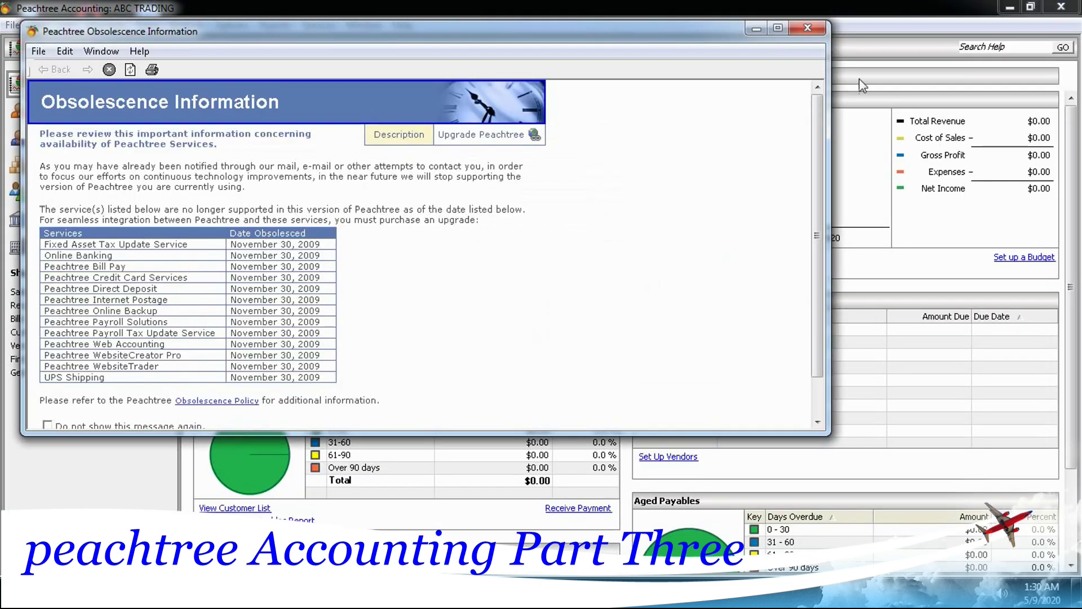
left_click(808, 29)
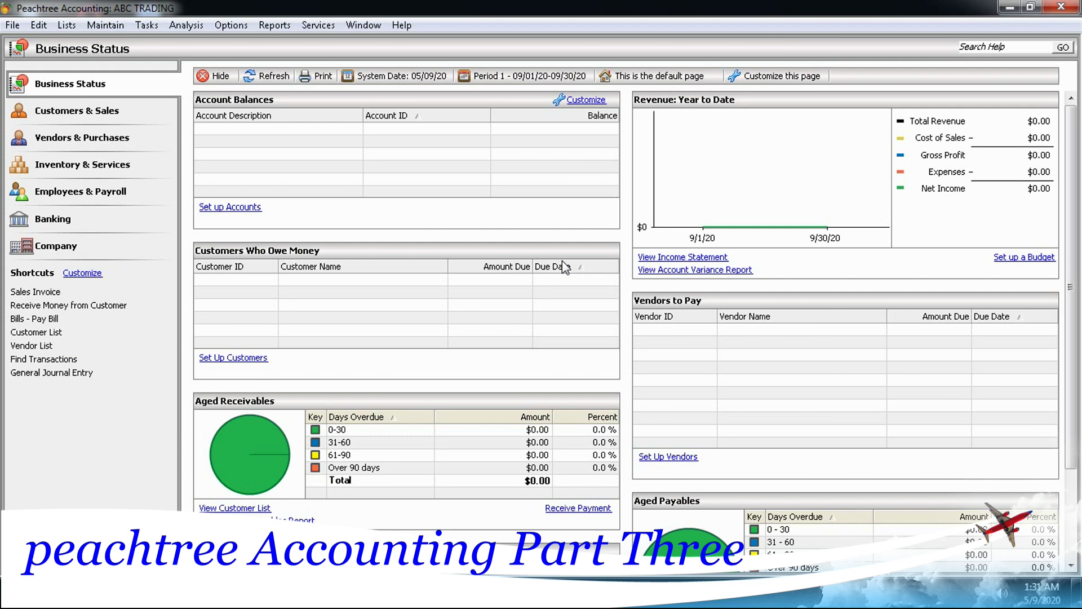
- Show the Company page to check the company's data directory, and close Peachtree
left_click(50, 246)
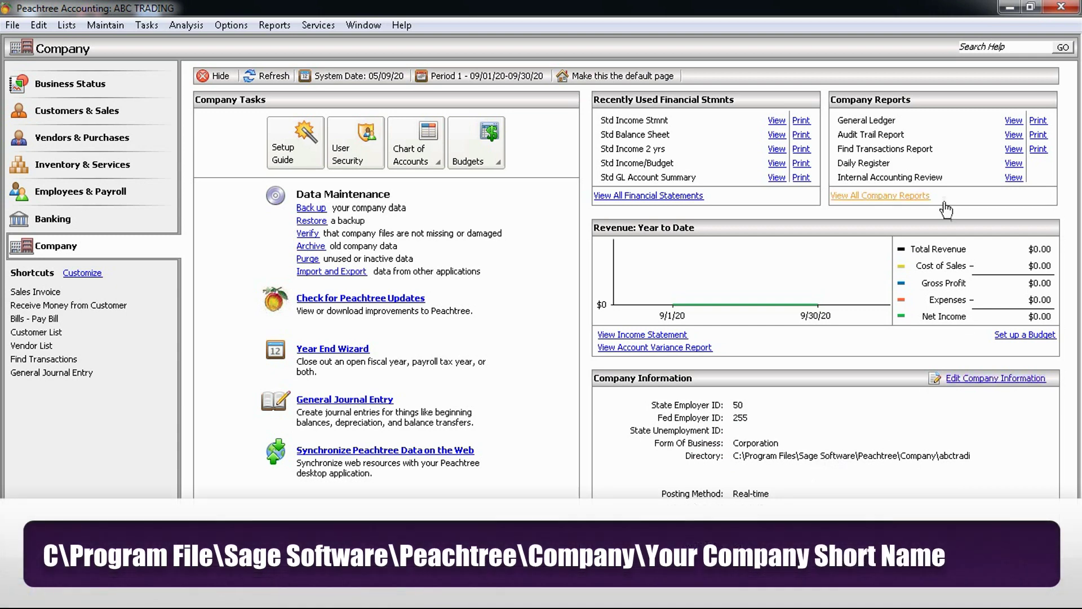
left_click(1075, 6)
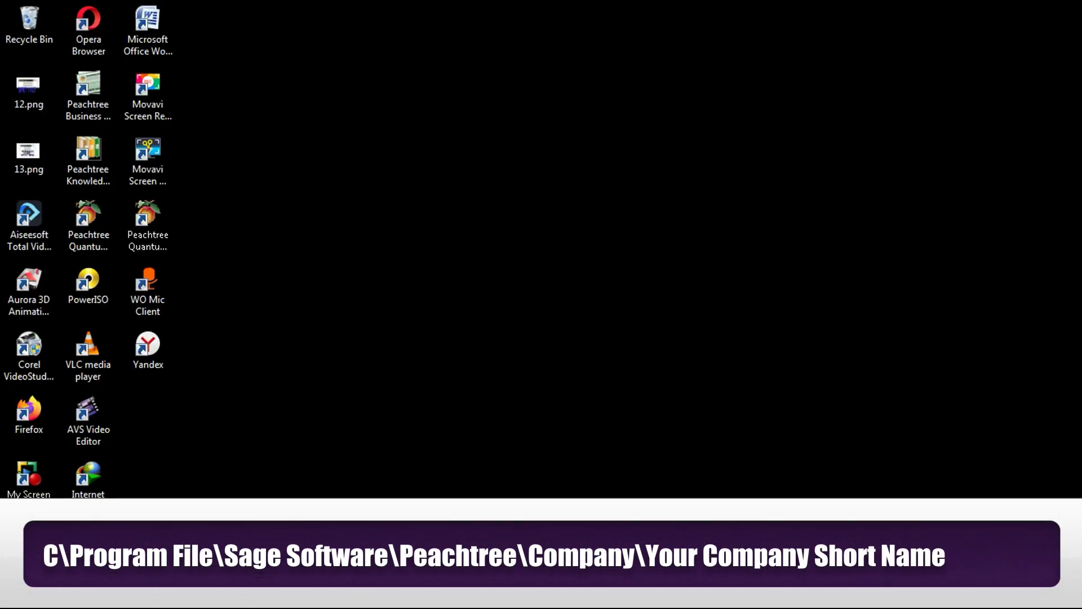
- Browse the computer's local disk to the folder C:\Program Files\Sage Software\Peachtree\Company
key("super")
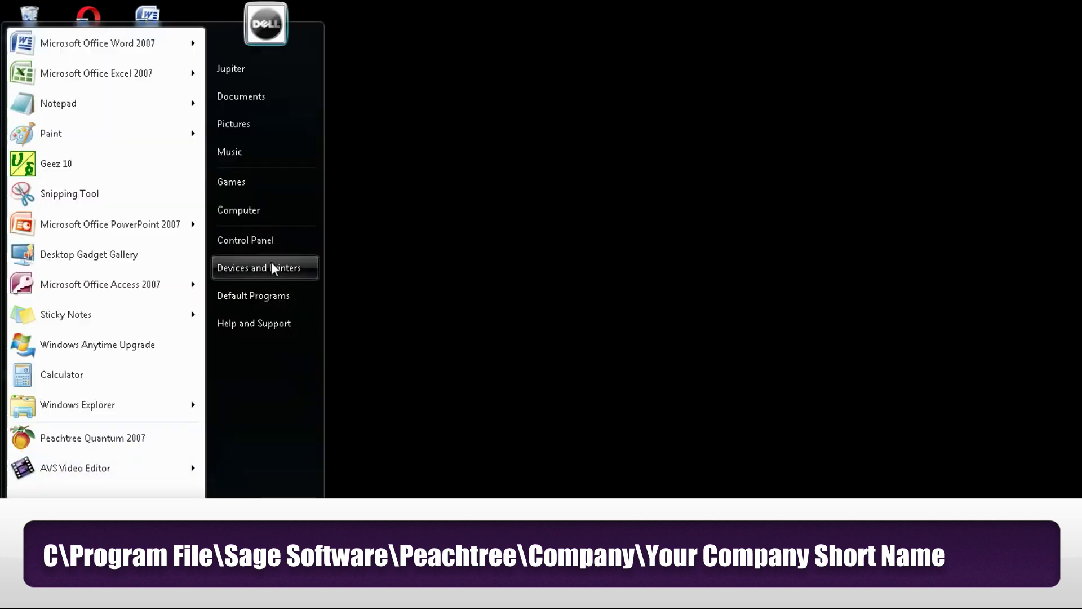
left_click(262, 215)
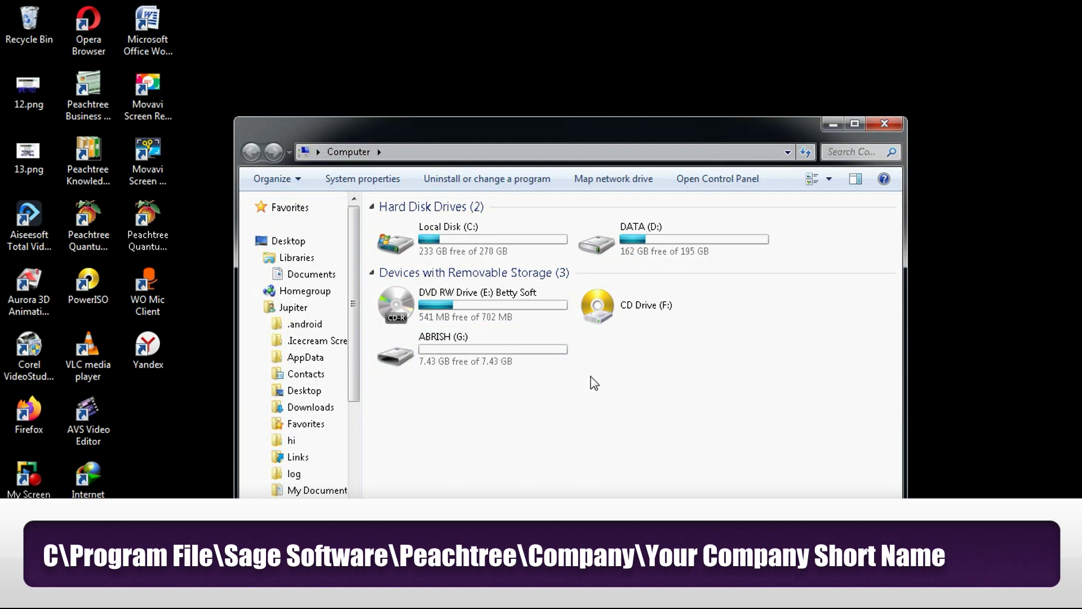
double_click(437, 243)
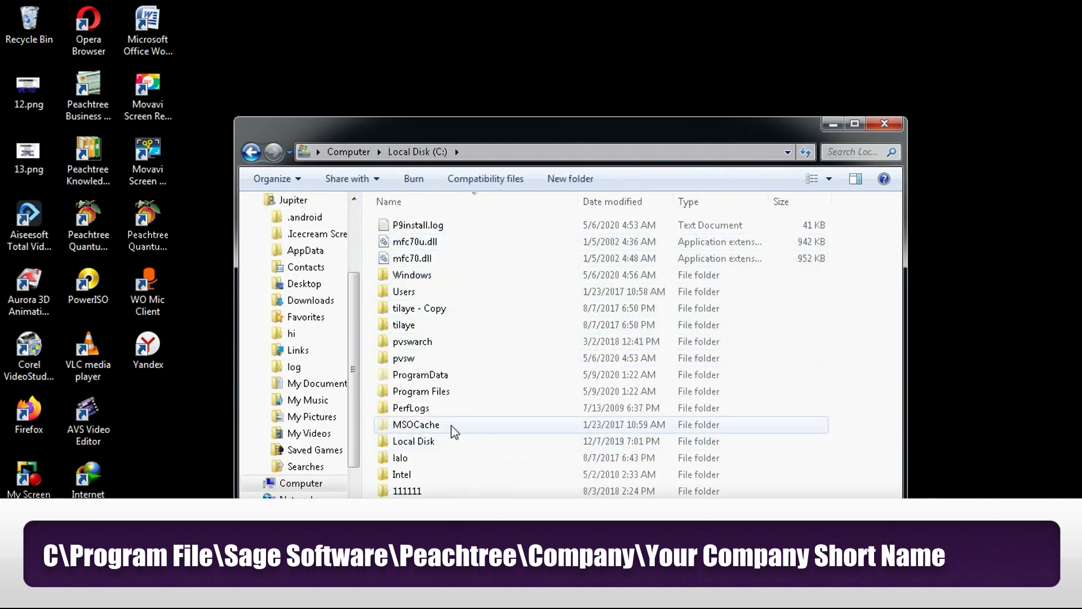
double_click(428, 391)
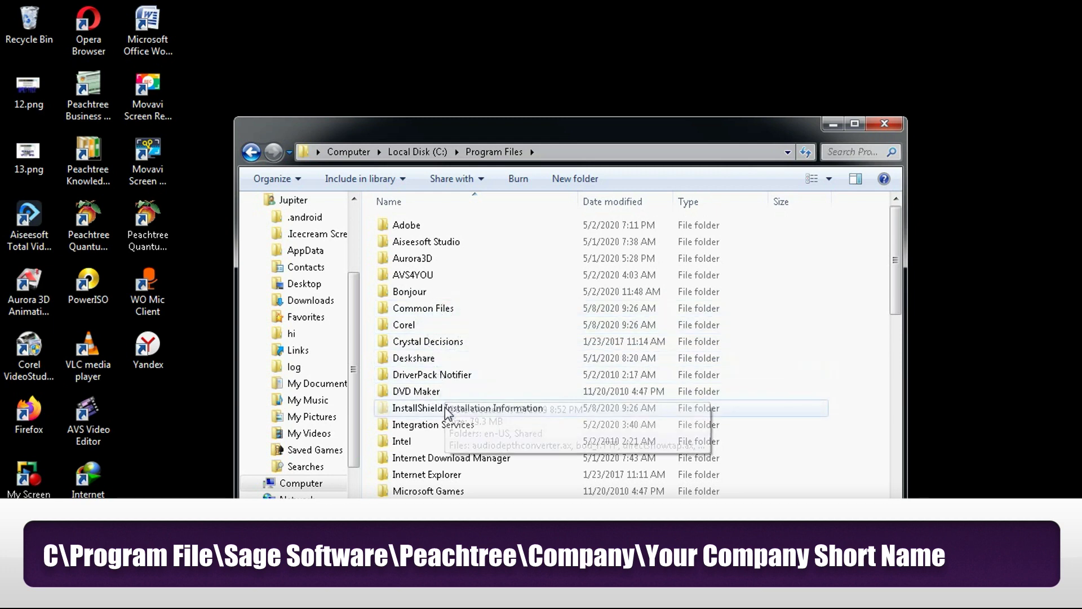
scroll(443, 457, "down", 2)
scroll(478, 478, "down", 2)
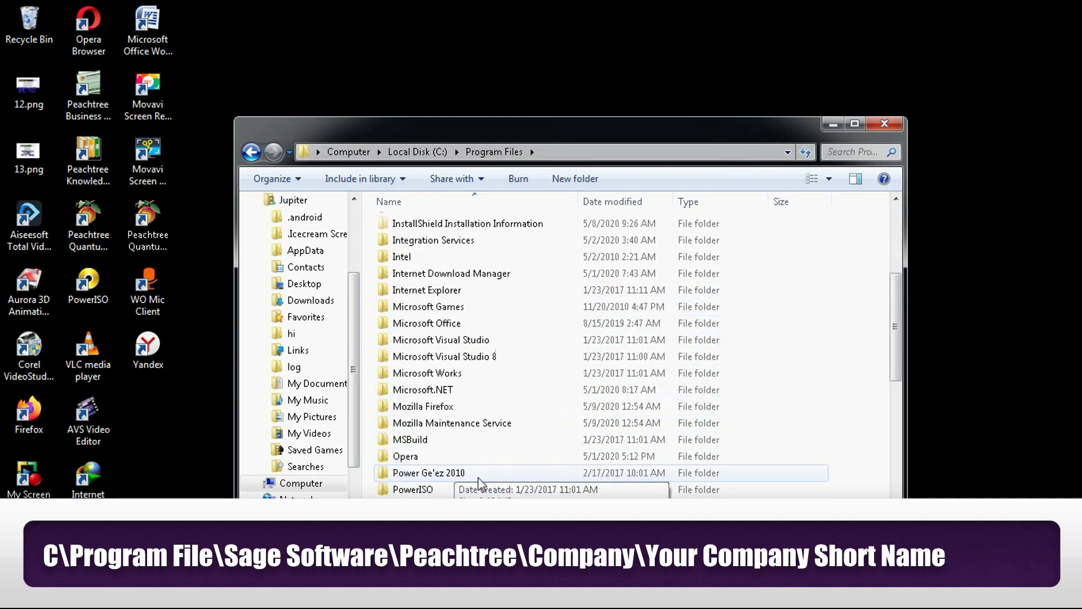
scroll(450, 473, "down", 1)
scroll(428, 457, "down", 1)
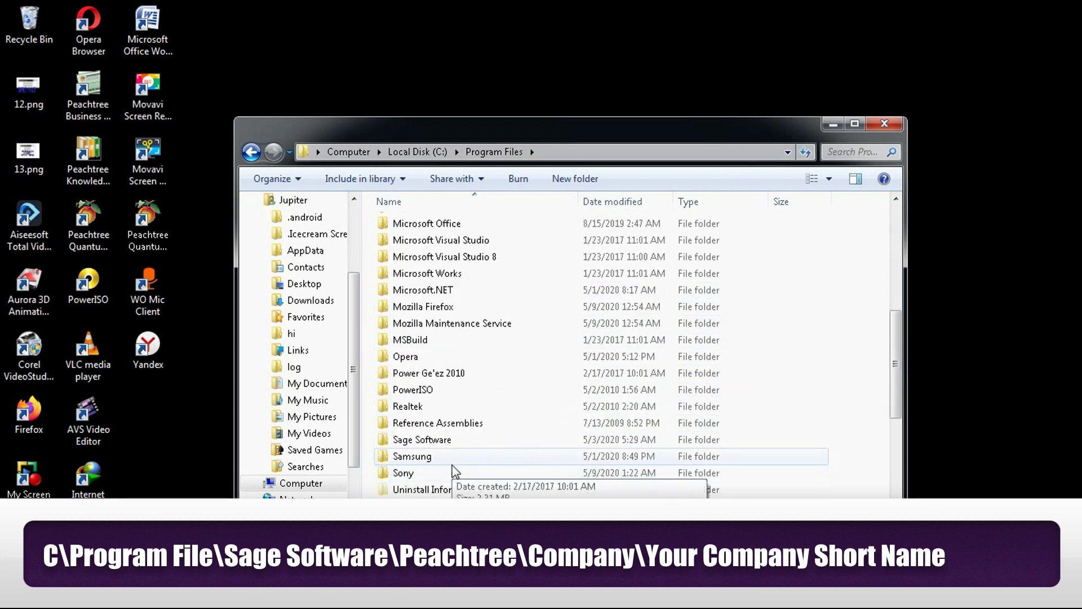
double_click(404, 440)
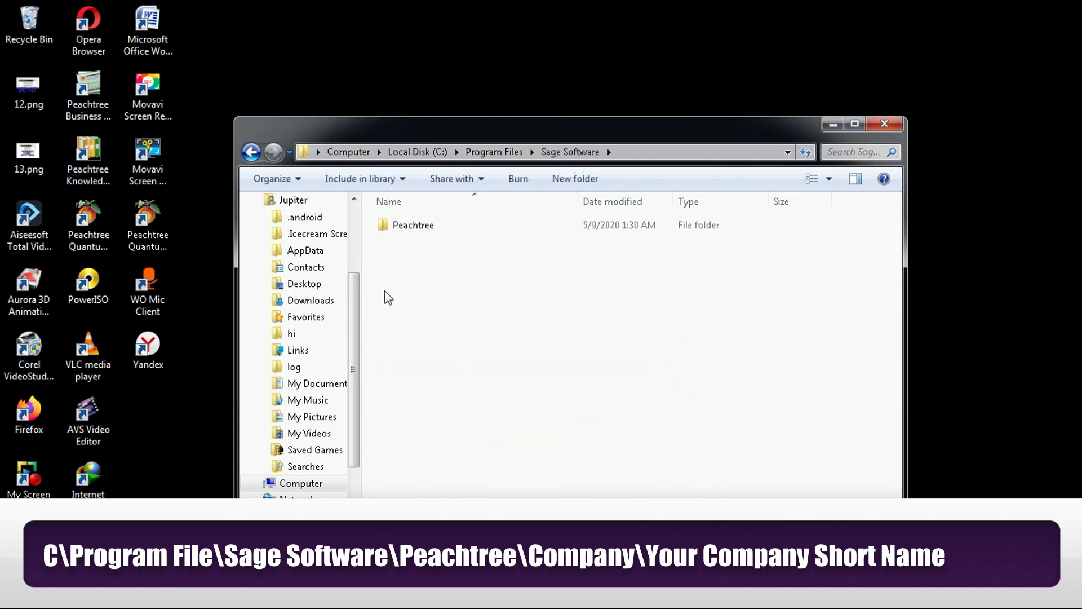
double_click(414, 230)
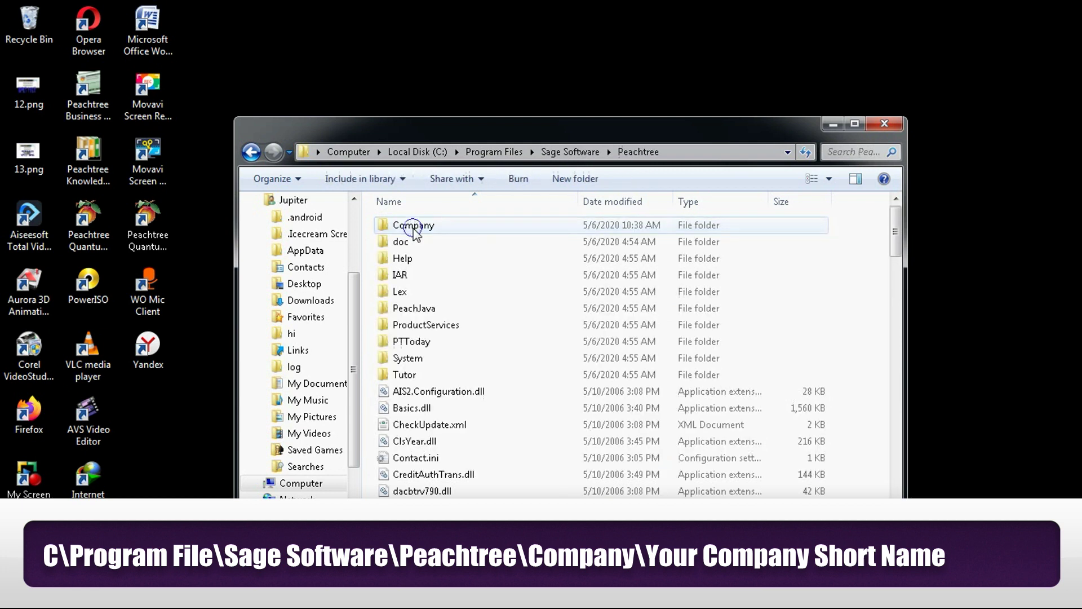
double_click(413, 227)
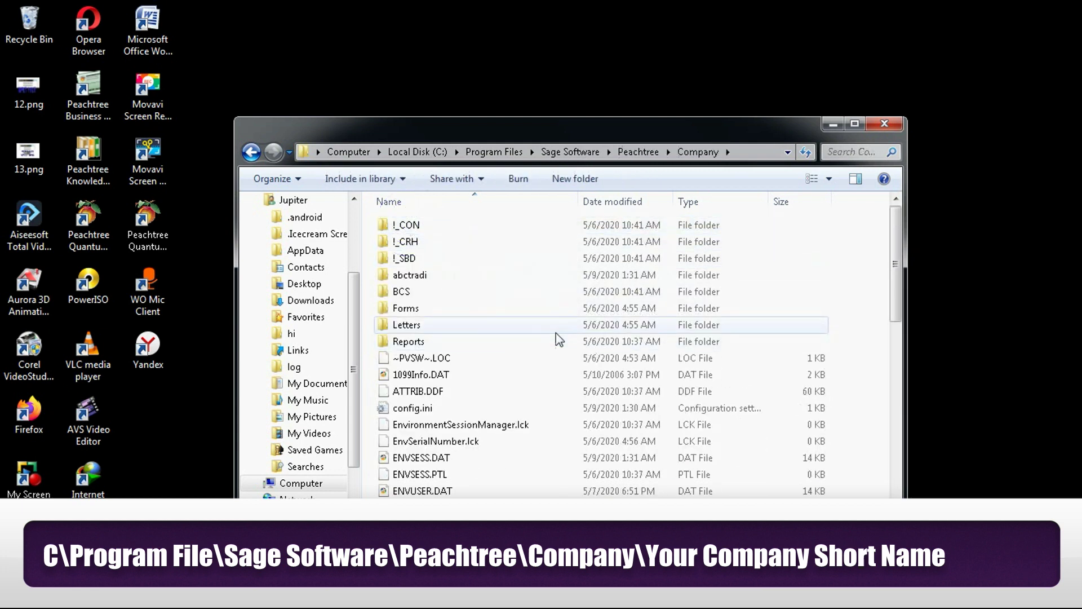
- Delete the abctradi company folder to the Recycle Bin and close the folder window
left_click(403, 275)
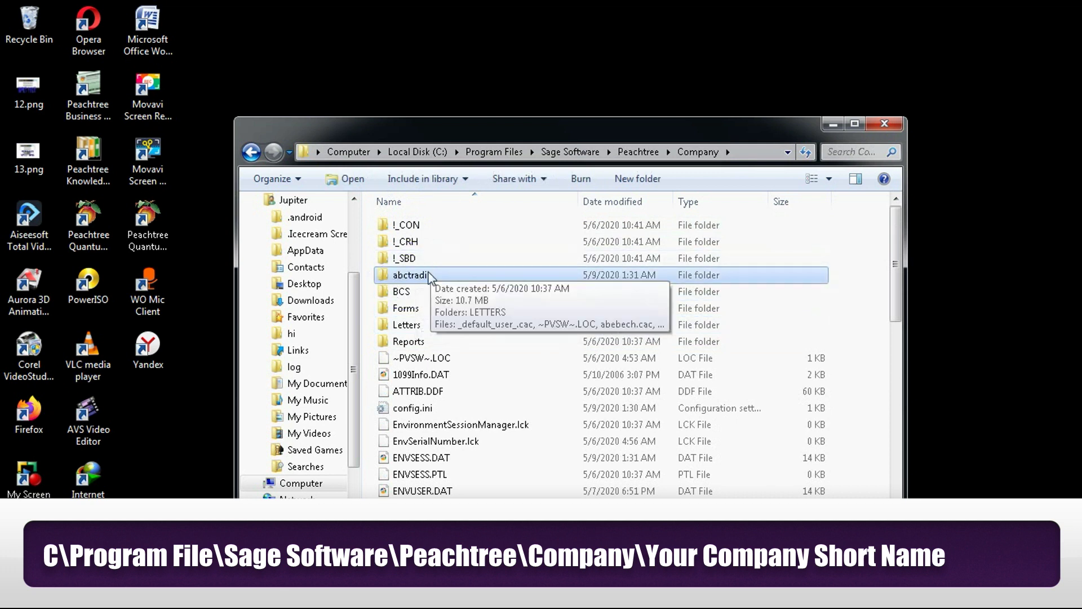
right_click(400, 278)
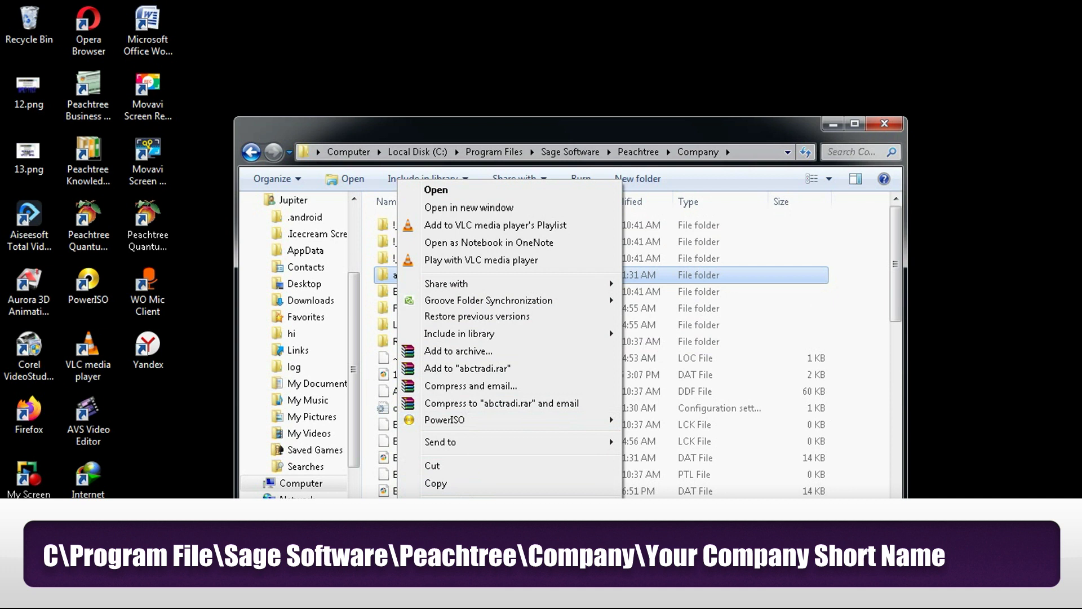
left_click(445, 524)
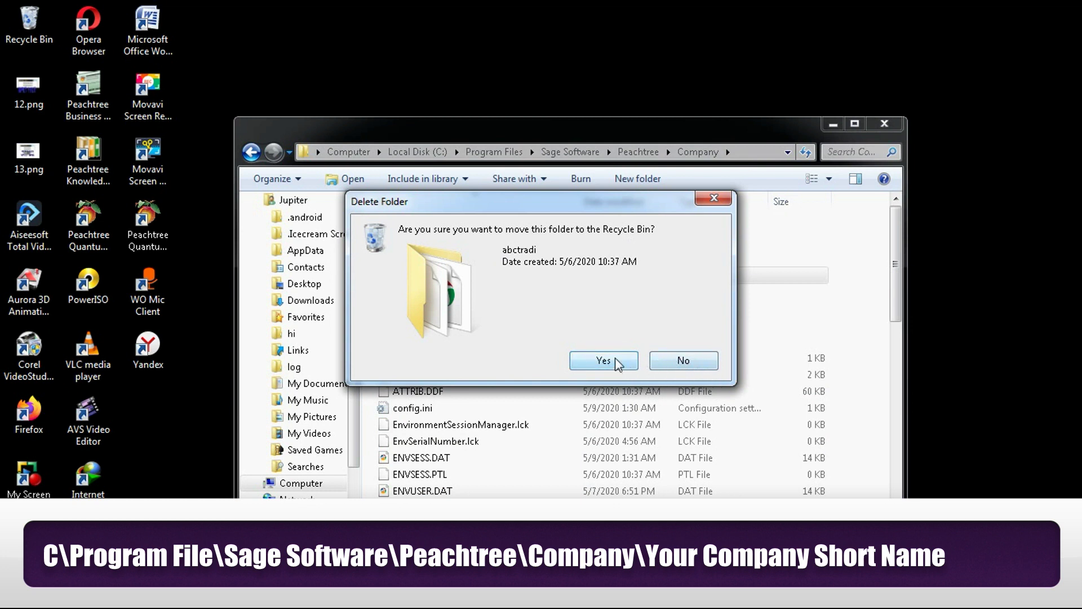
left_click(595, 361)
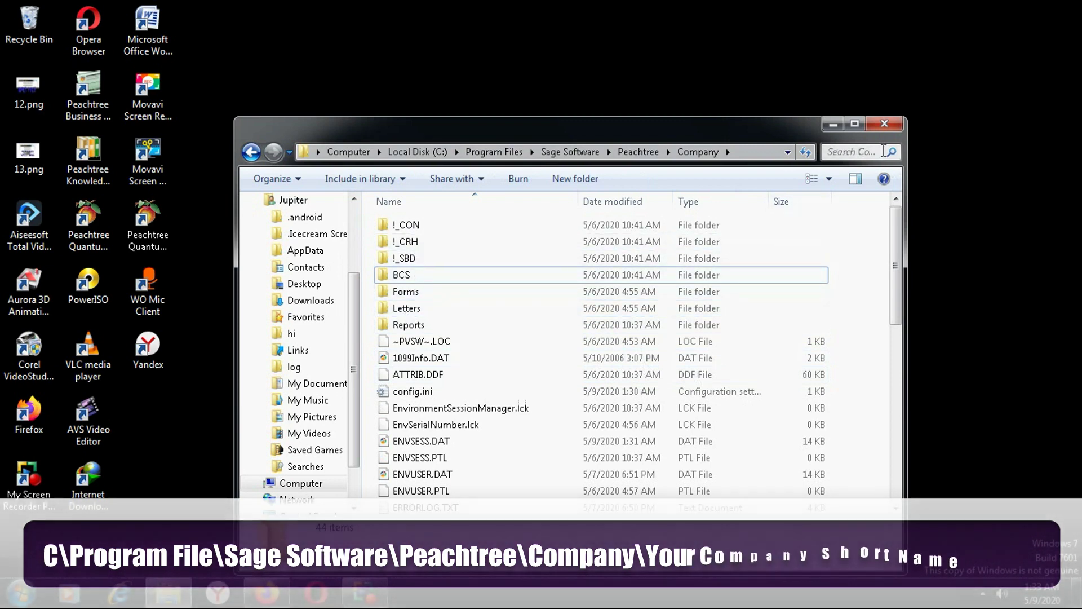
left_click(884, 122)
- Relaunch Peachtree, check the previous, recent and available company lists for ABC TRADING, and close the program
double_click(146, 226)
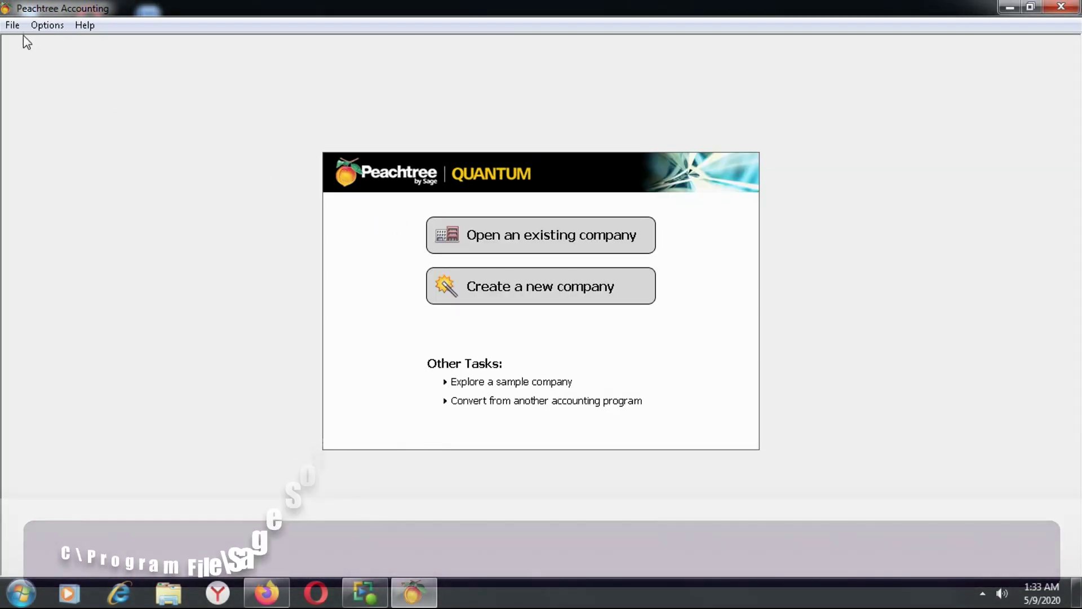
left_click(12, 24)
left_click(34, 62)
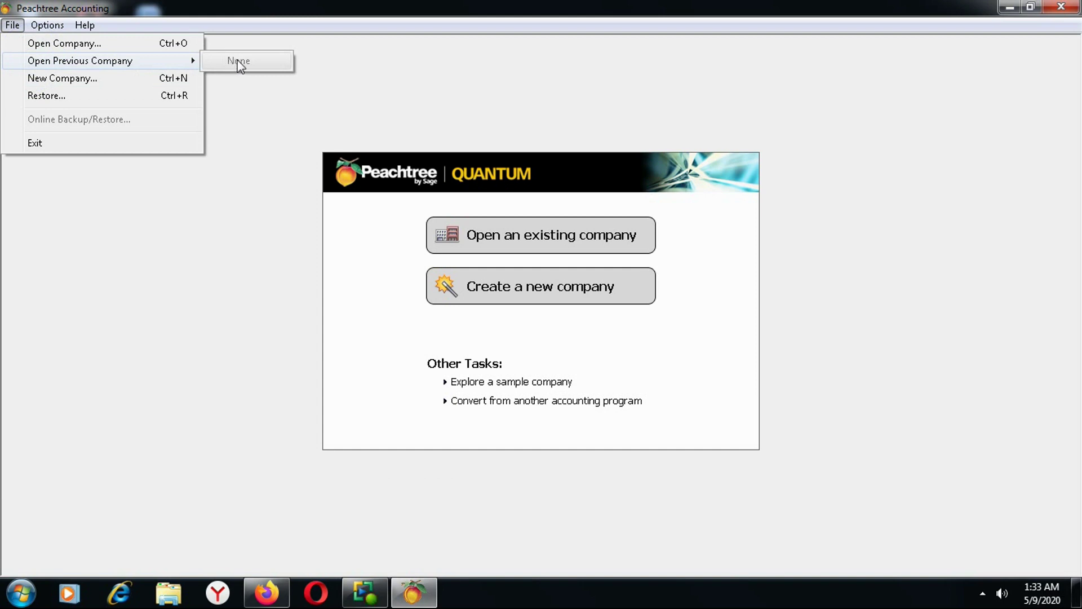
left_click(242, 117)
left_click(516, 242)
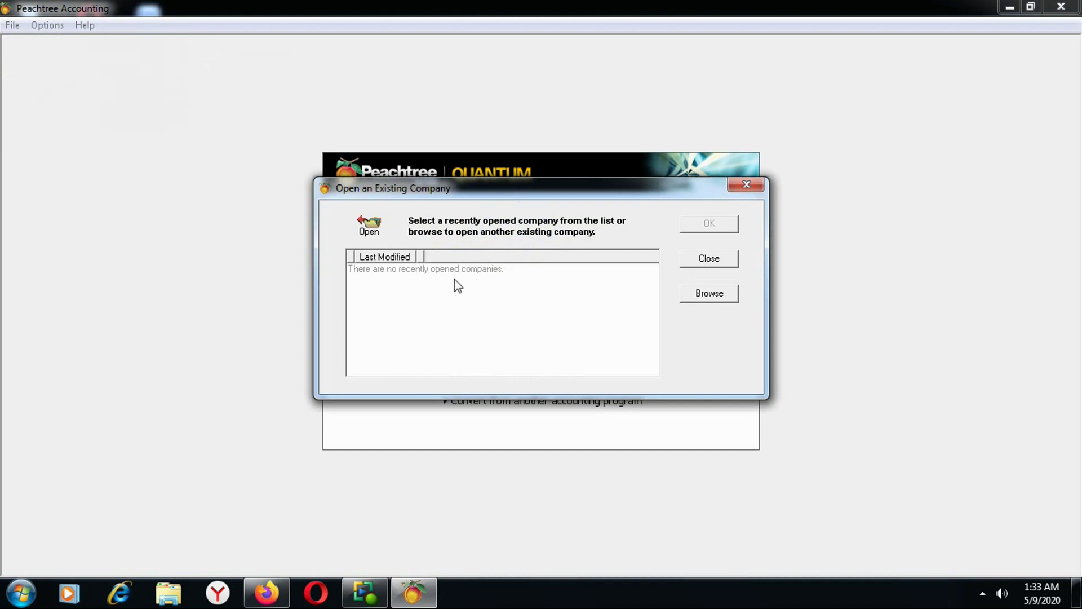
left_click(699, 258)
left_click(12, 25)
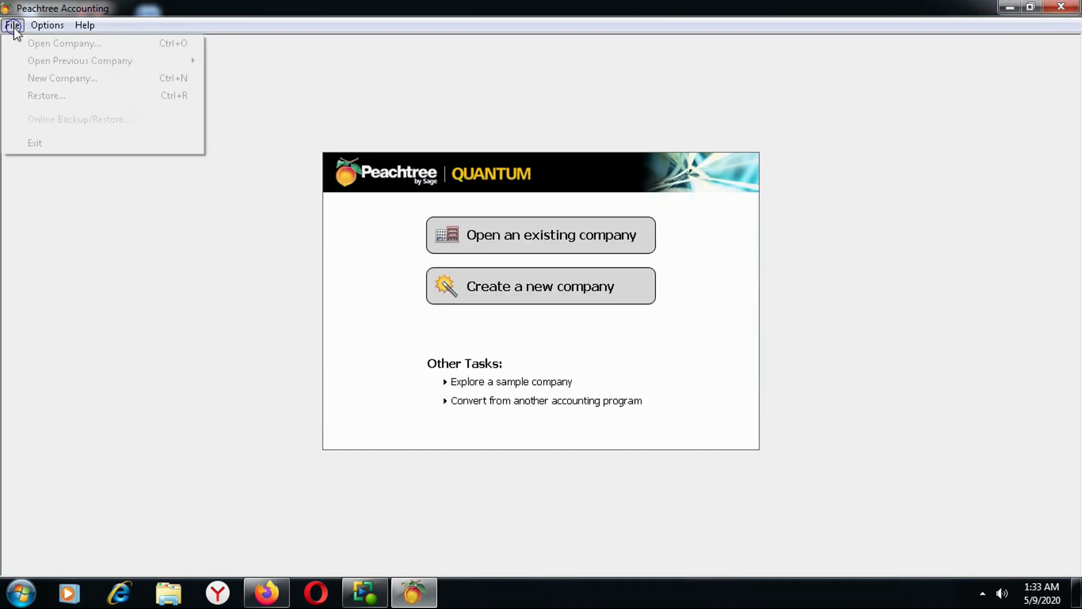
left_click(45, 43)
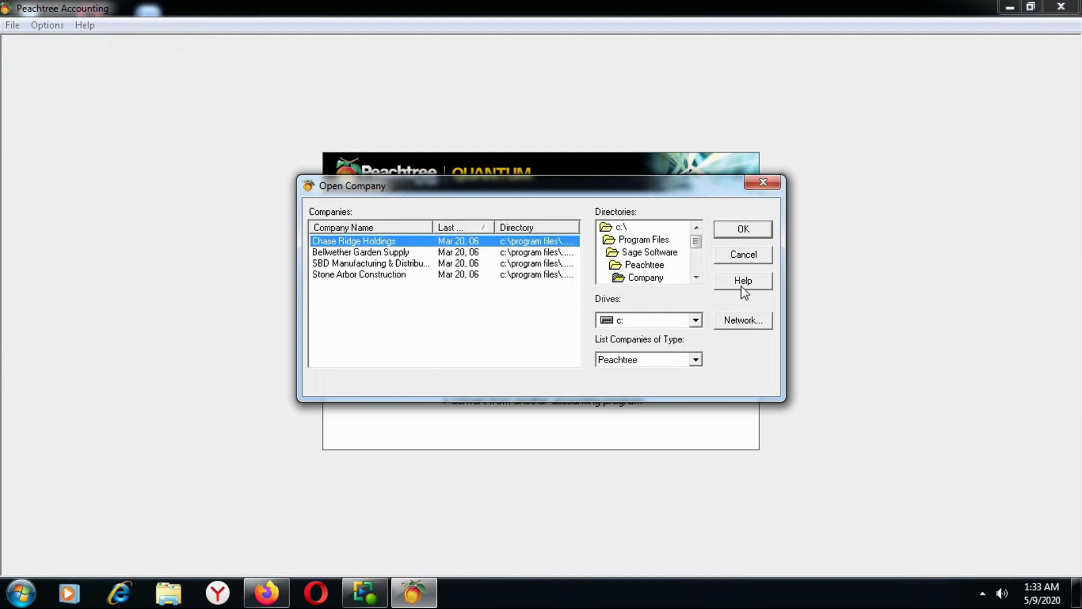
left_click(745, 258)
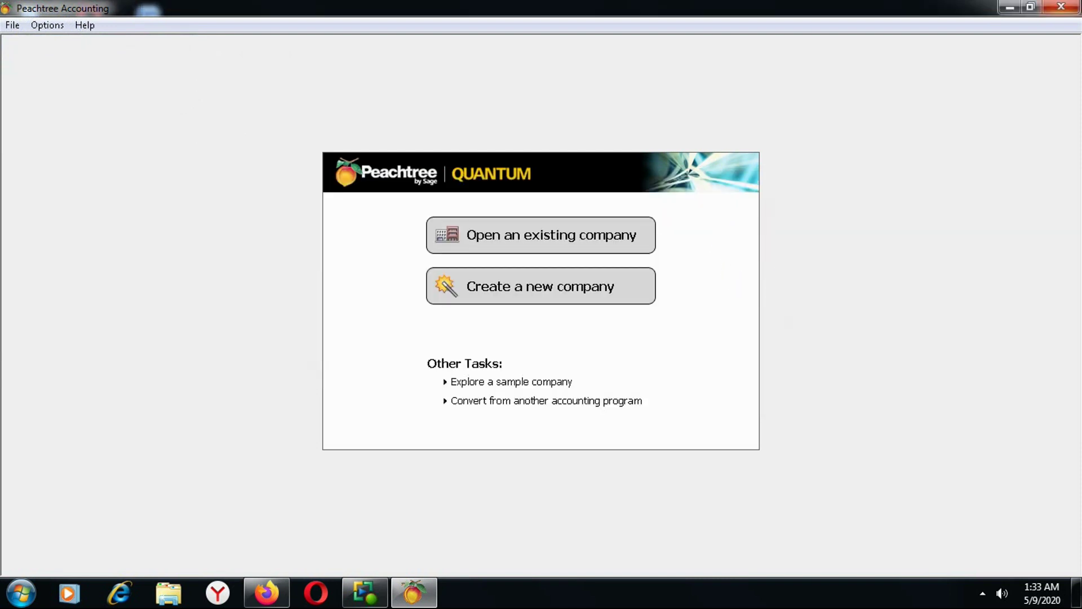
left_click(1061, 7)
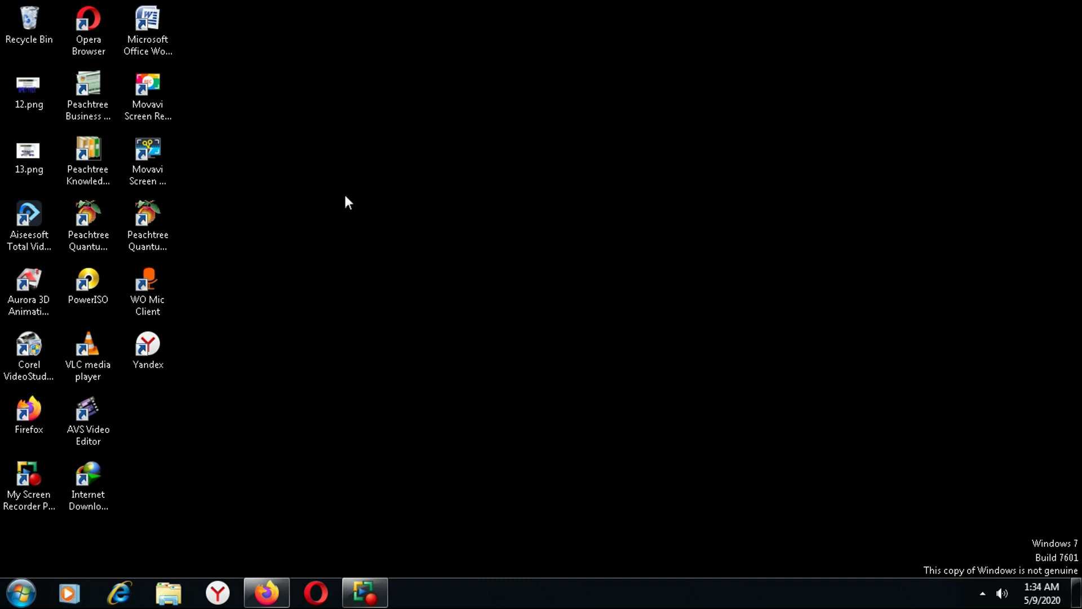
- Restore the abctradi folder from the Recycle Bin and close the bin window
double_click(37, 18)
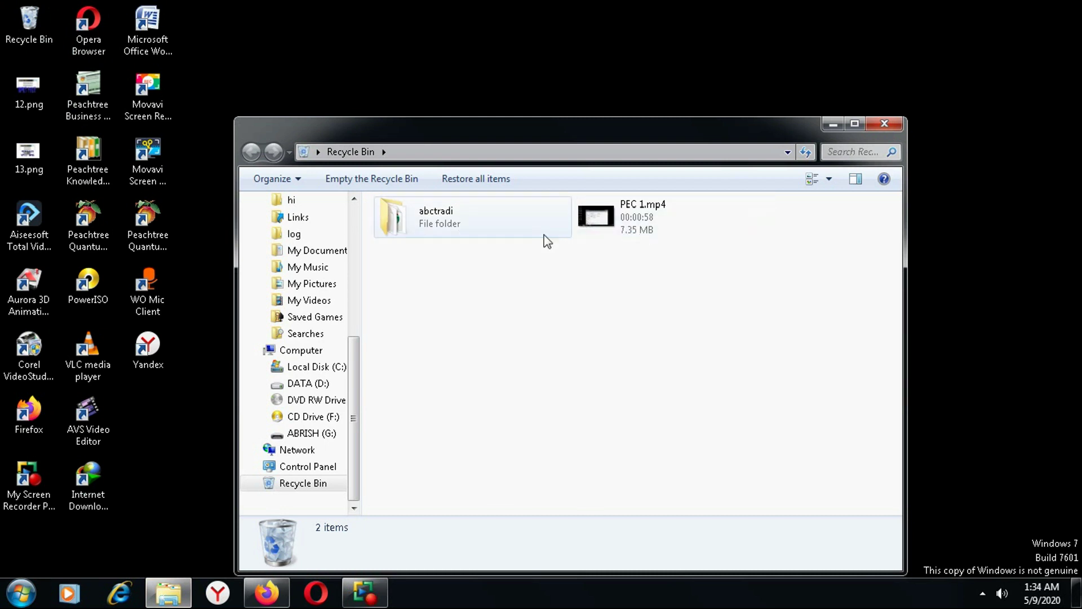
right_click(421, 215)
left_click(445, 224)
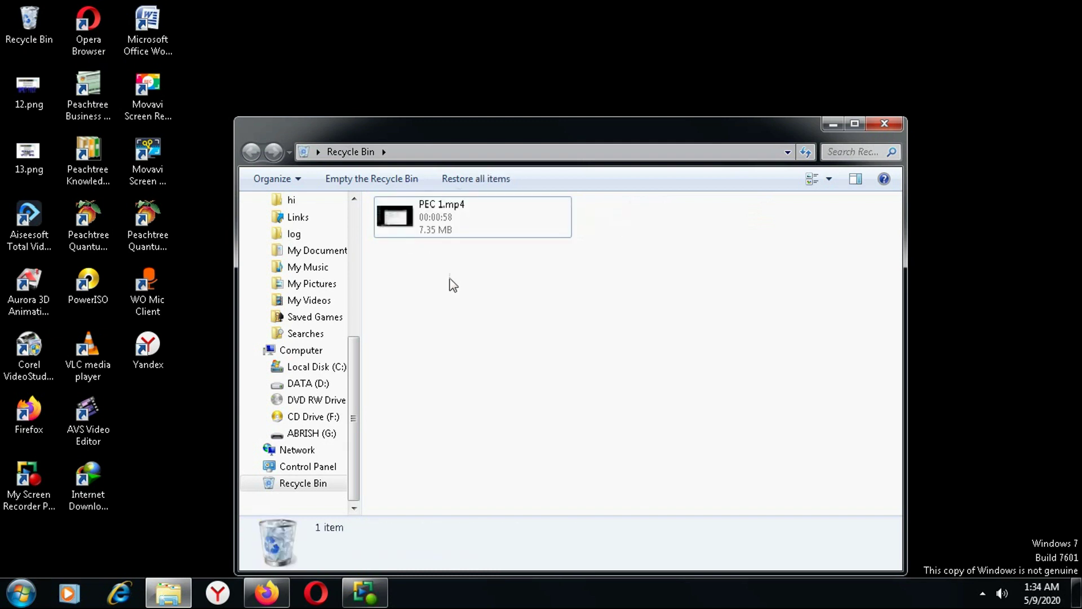
left_click(893, 125)
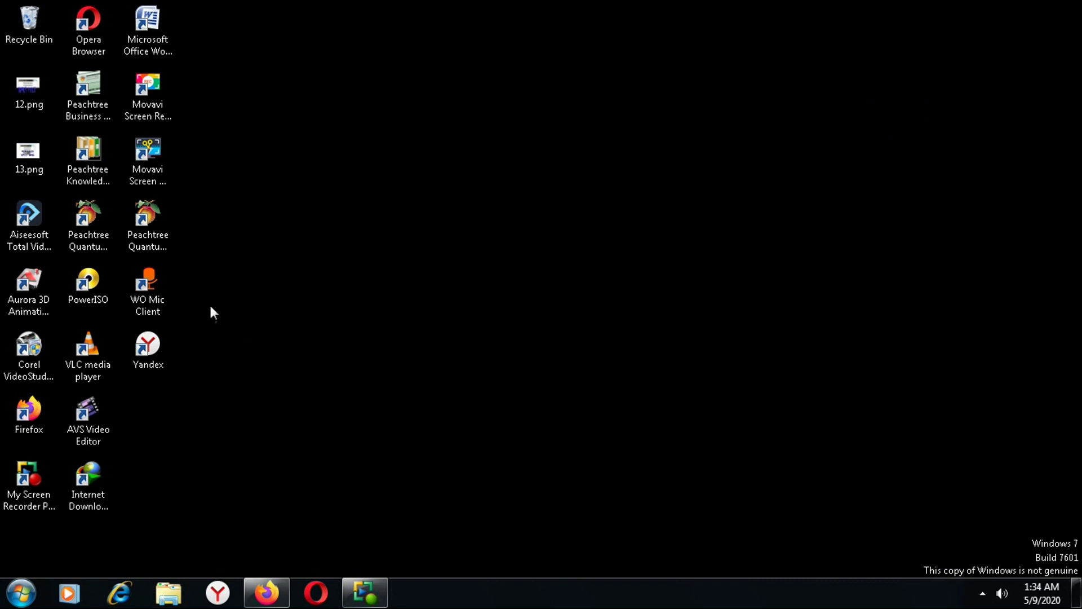
- Relaunch Peachtree, open the ABC TRADING company and log in with the account password
double_click(161, 221)
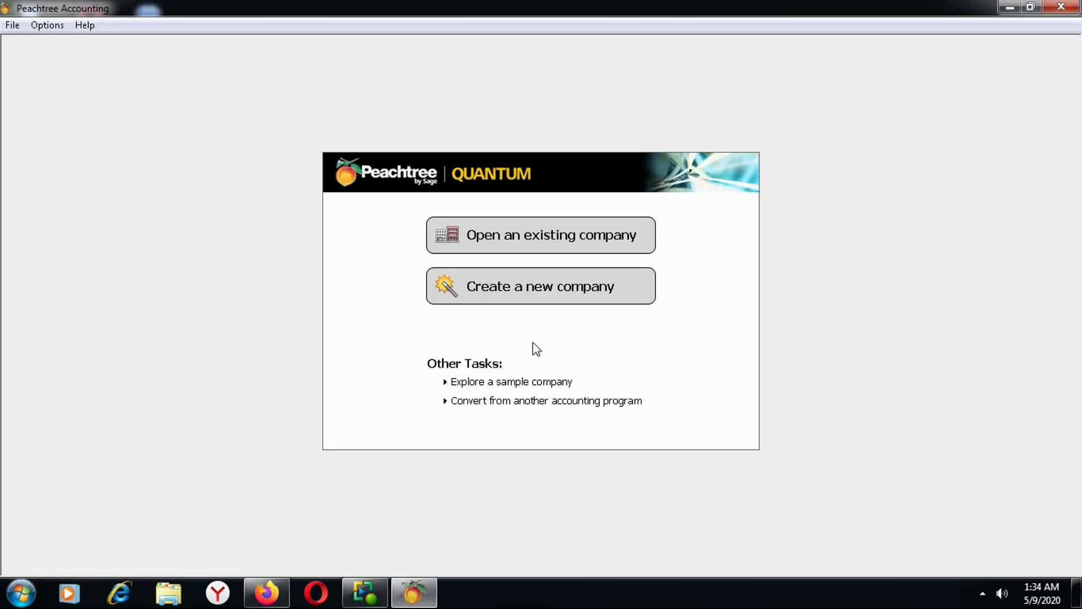
left_click(12, 25)
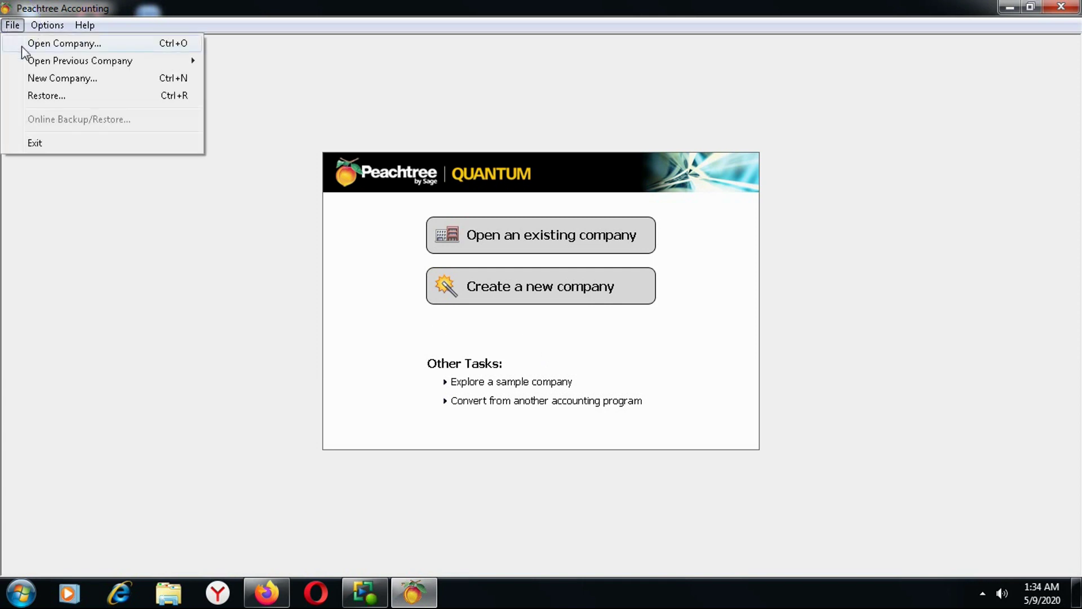
left_click(82, 45)
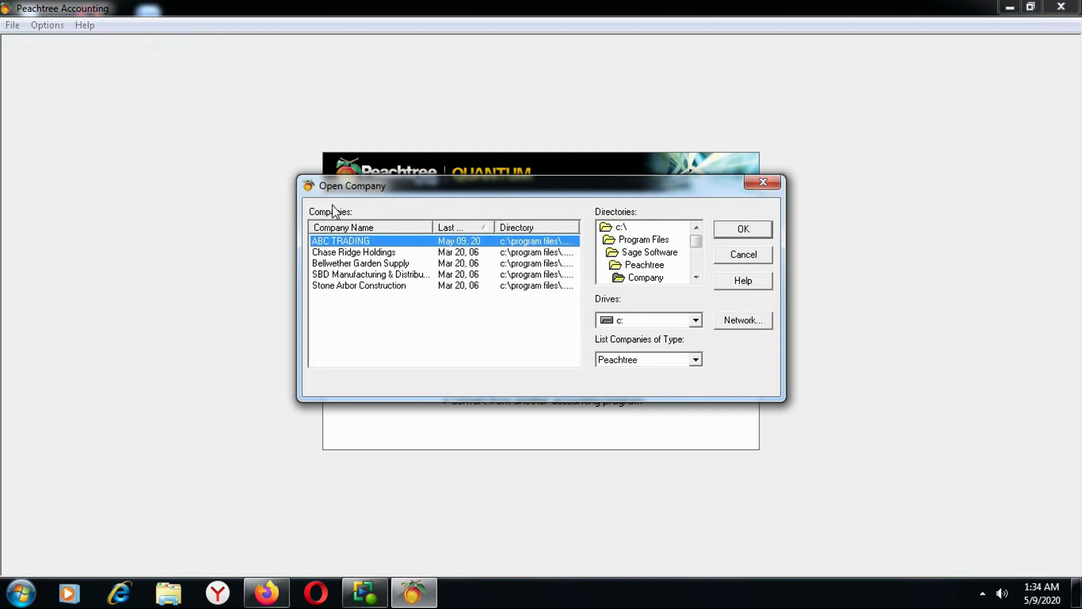
left_click(743, 229)
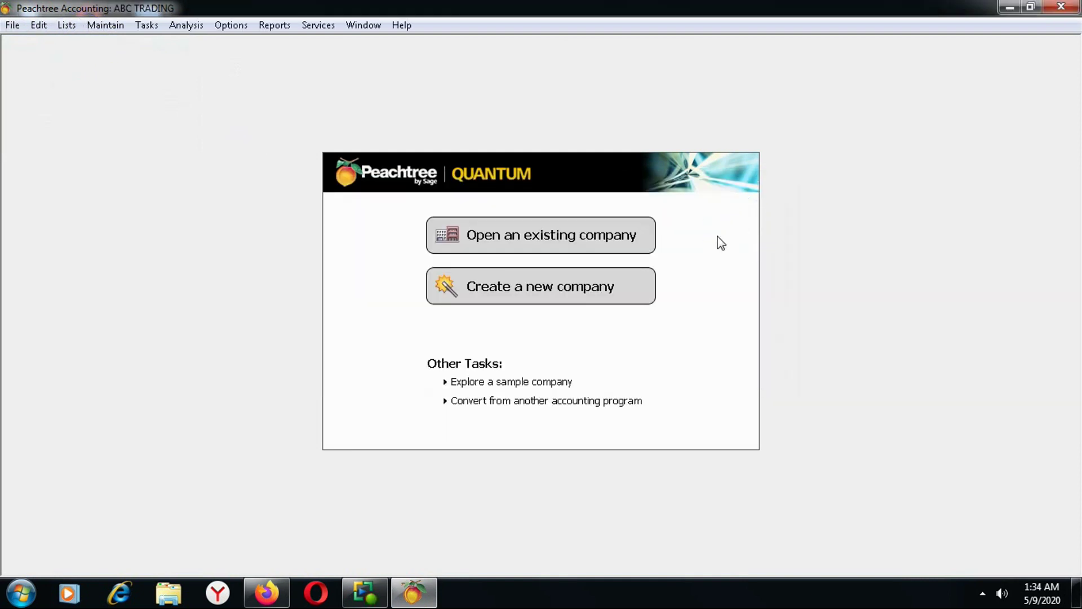
type("******")
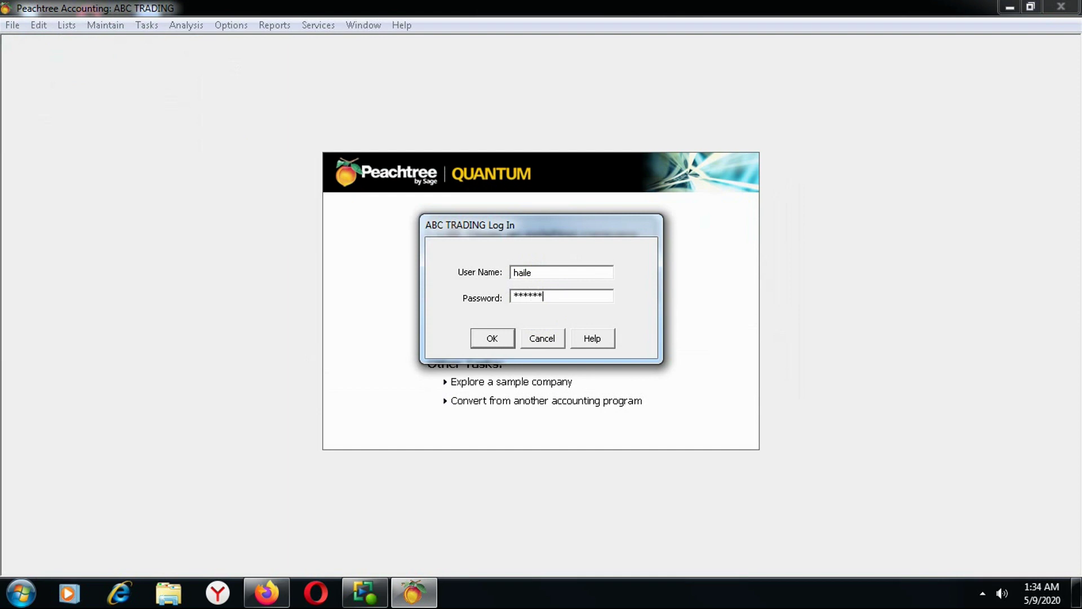
left_click(492, 338)
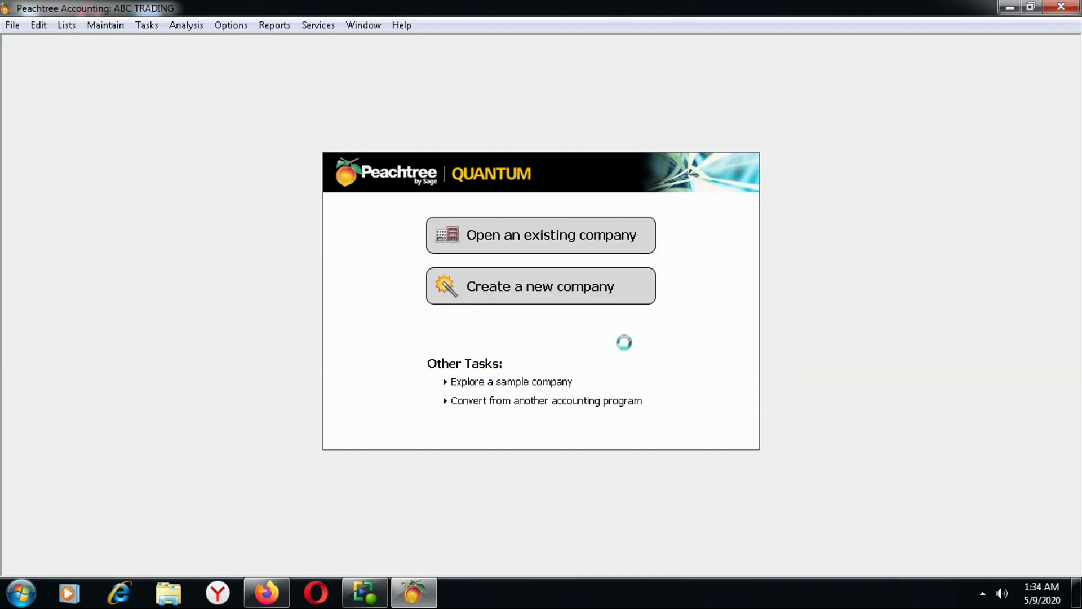
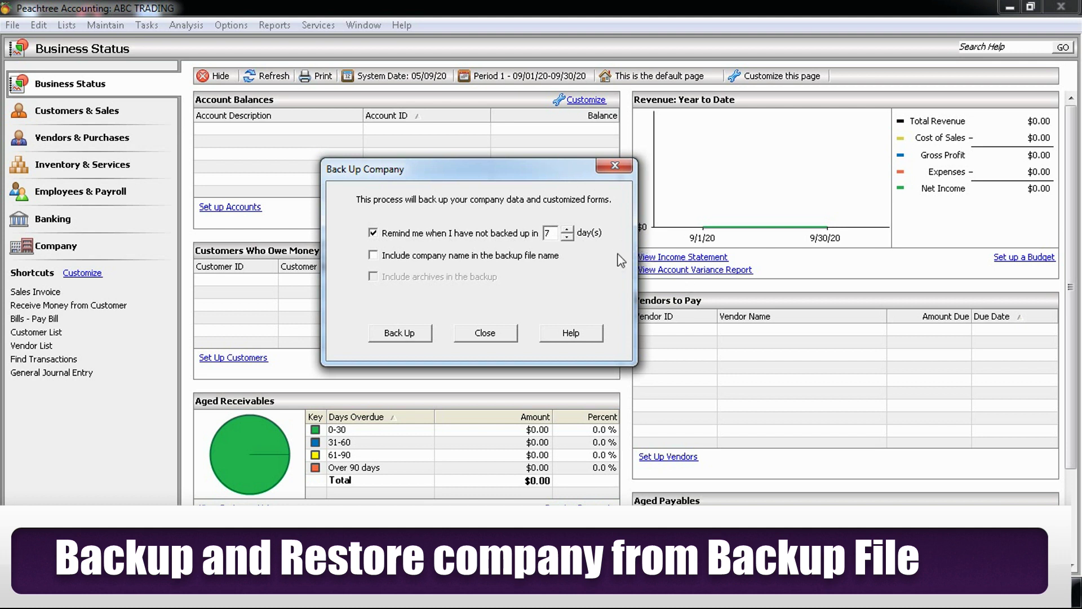
- Set the company backup reminder to 2 days and include the company name in the backup file name
left_click(568, 237)
left_click(567, 237)
left_click(567, 238)
left_click(568, 237)
left_click(568, 237)
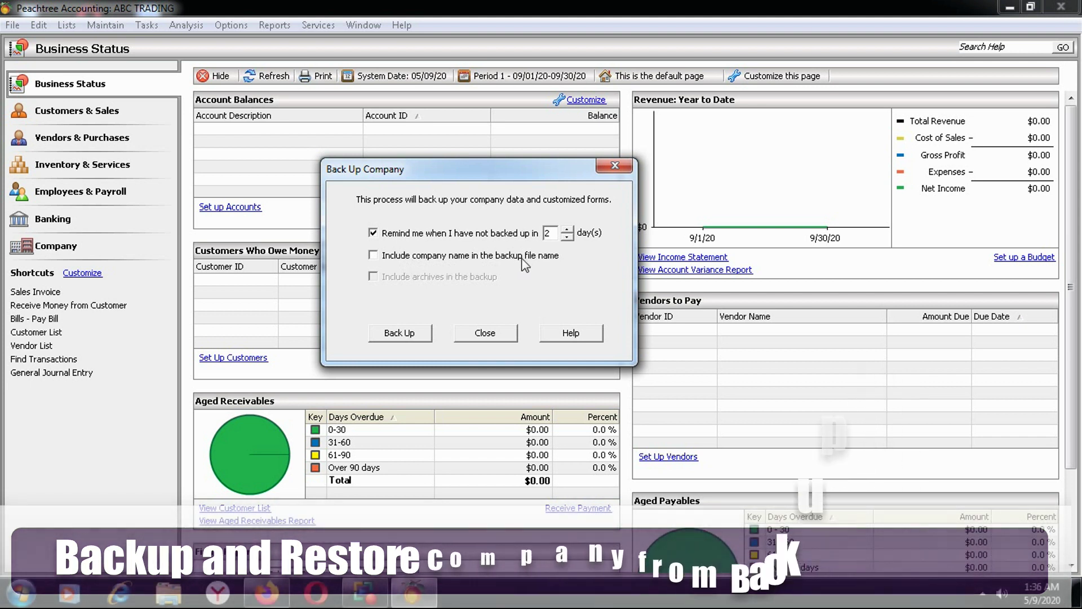
left_click(373, 254)
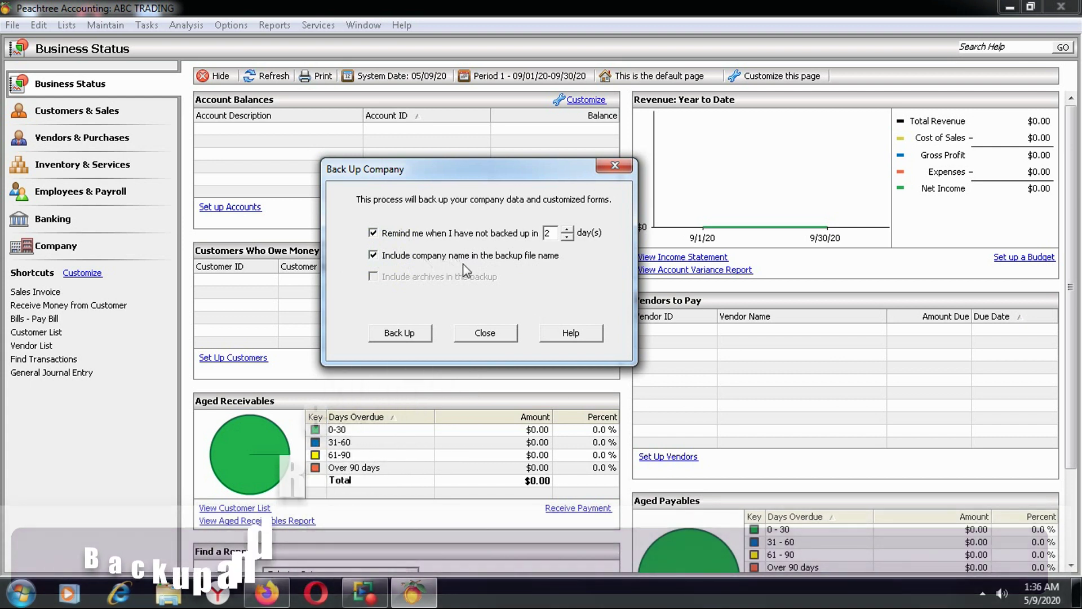
- Save the company backup as ABC TRADING-050920.ptb on the DATA (D:) drive and close the program
left_click(407, 337)
left_click_drag(536, 180, 487, 130)
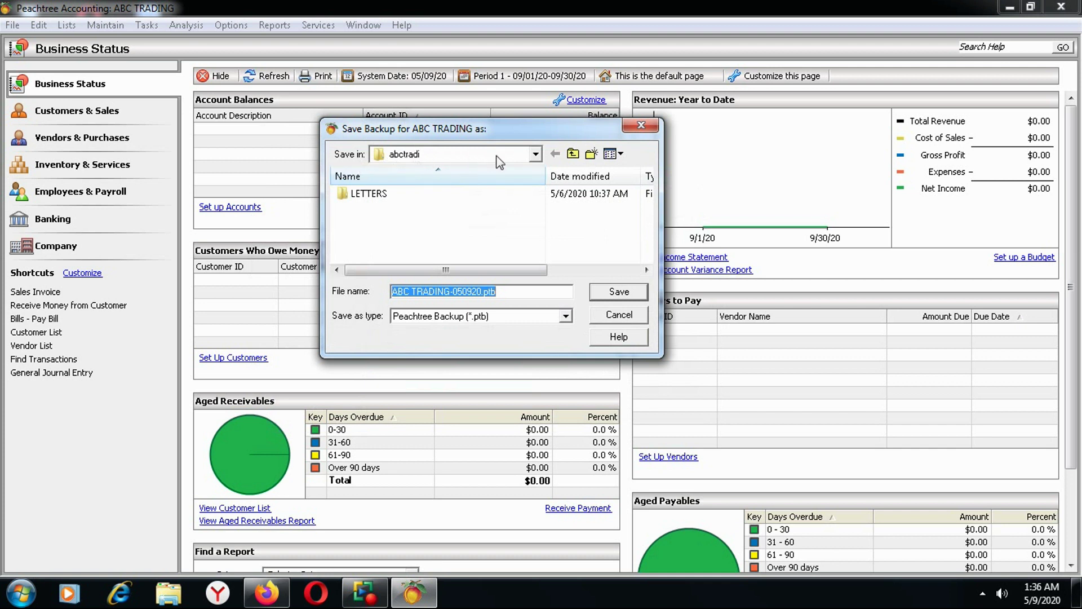
left_click(536, 154)
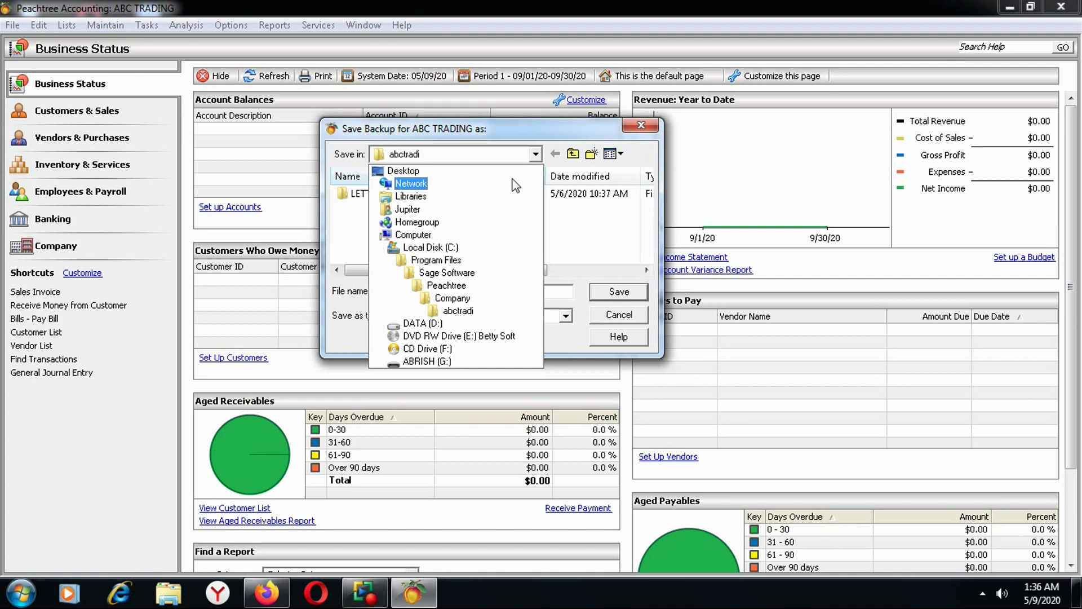
left_click(422, 323)
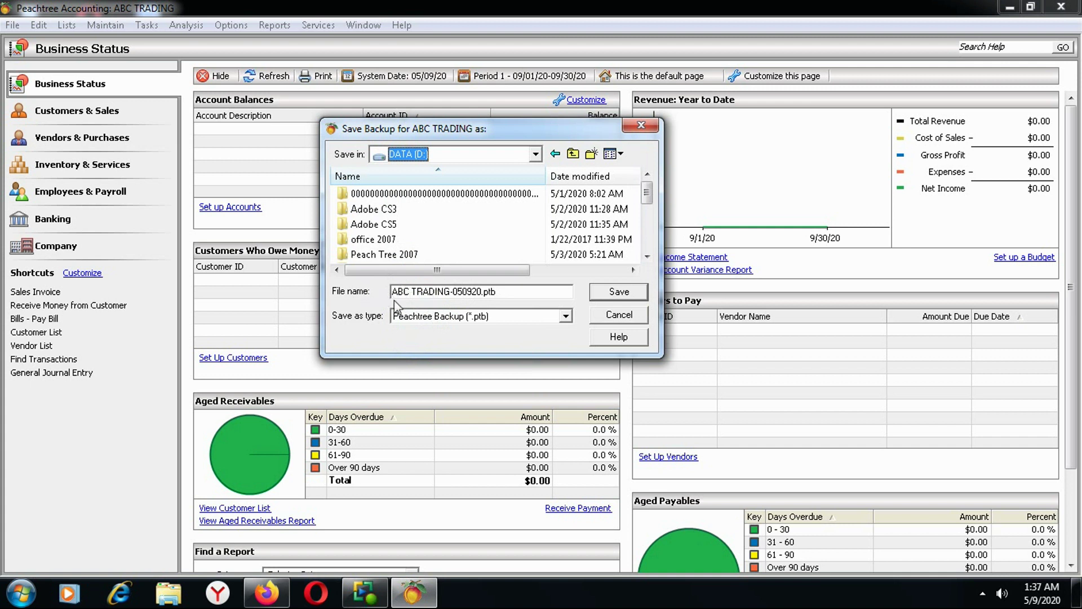
left_click(613, 296)
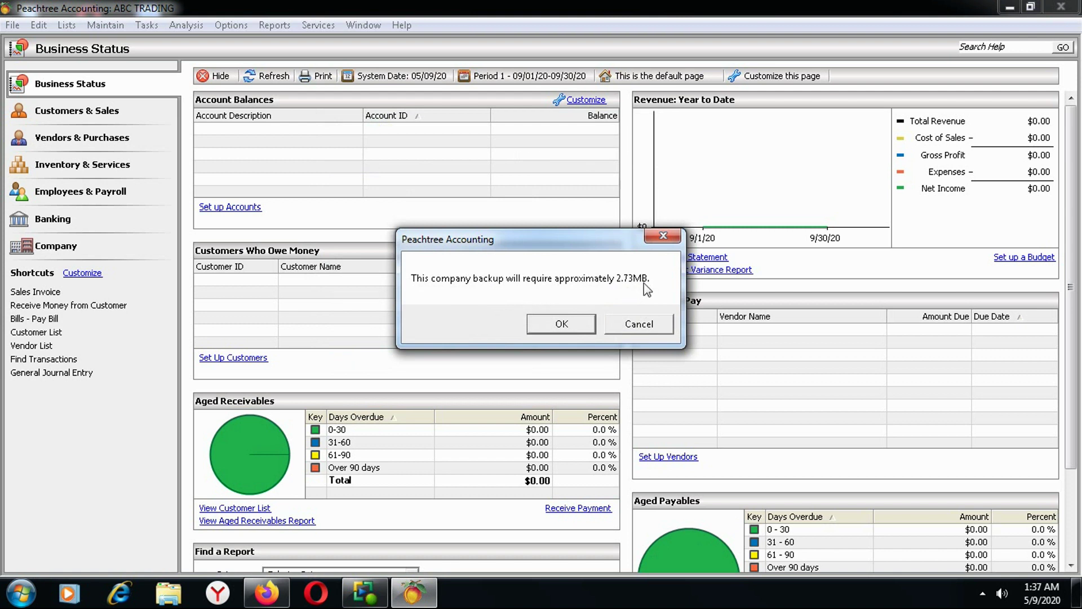
left_click(545, 321)
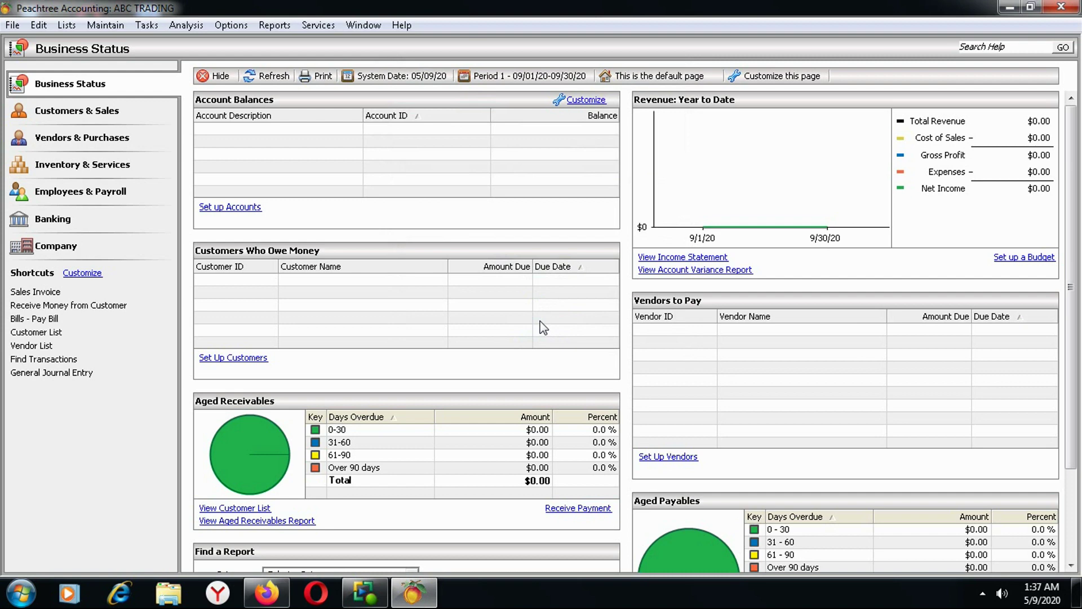
left_click(1061, 7)
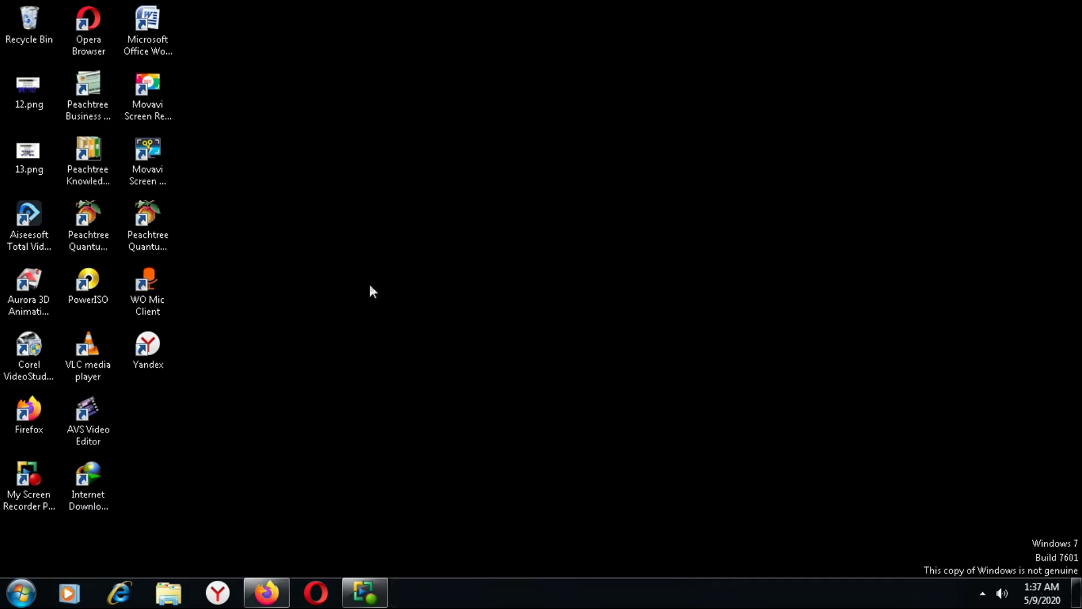
- Find the backup file ABC TRADING-050920.ptb on the DATA (D:) drive and close the folder window
left_click(21, 592)
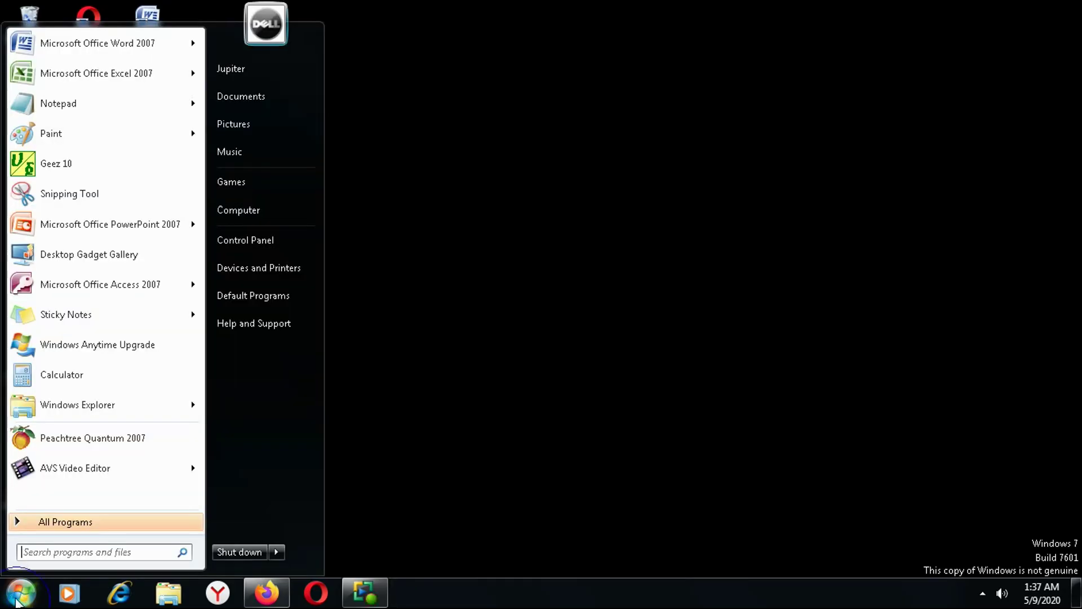
left_click(251, 207)
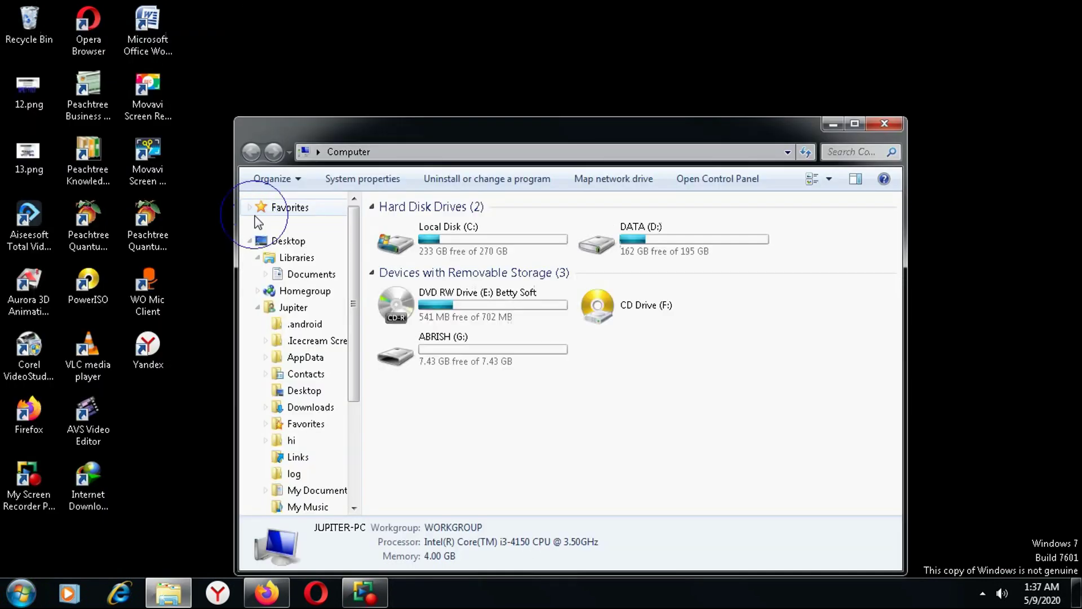
double_click(656, 228)
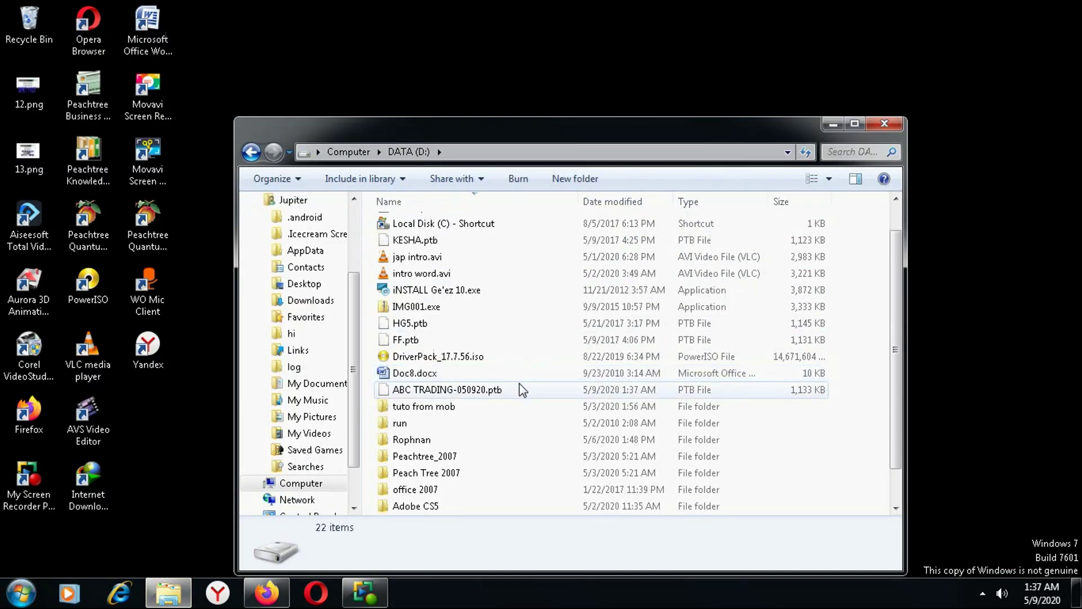
scroll(519, 384, "down", 1)
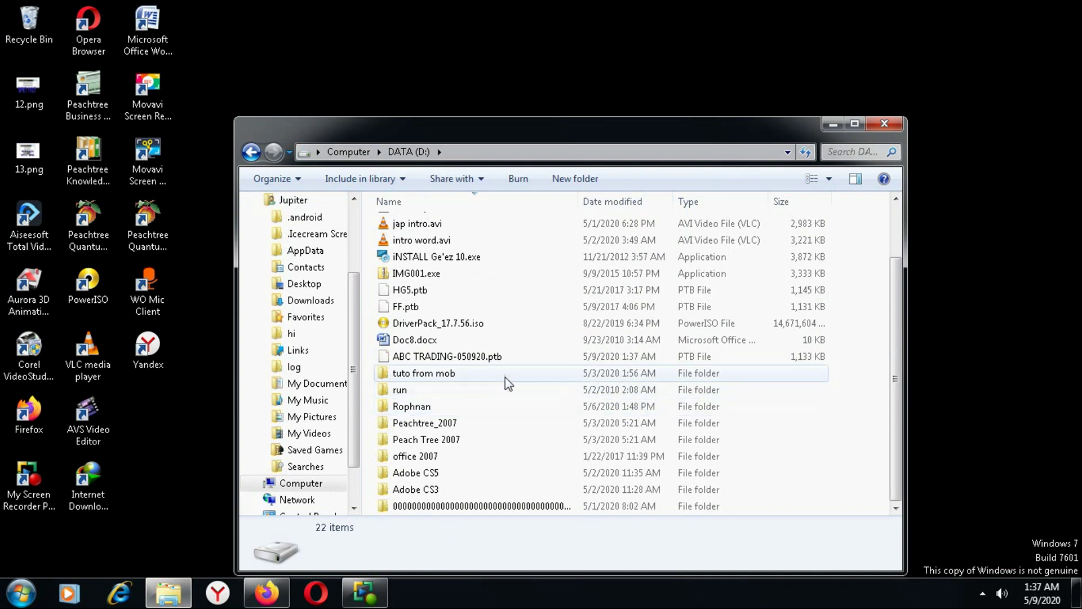
left_click(406, 356)
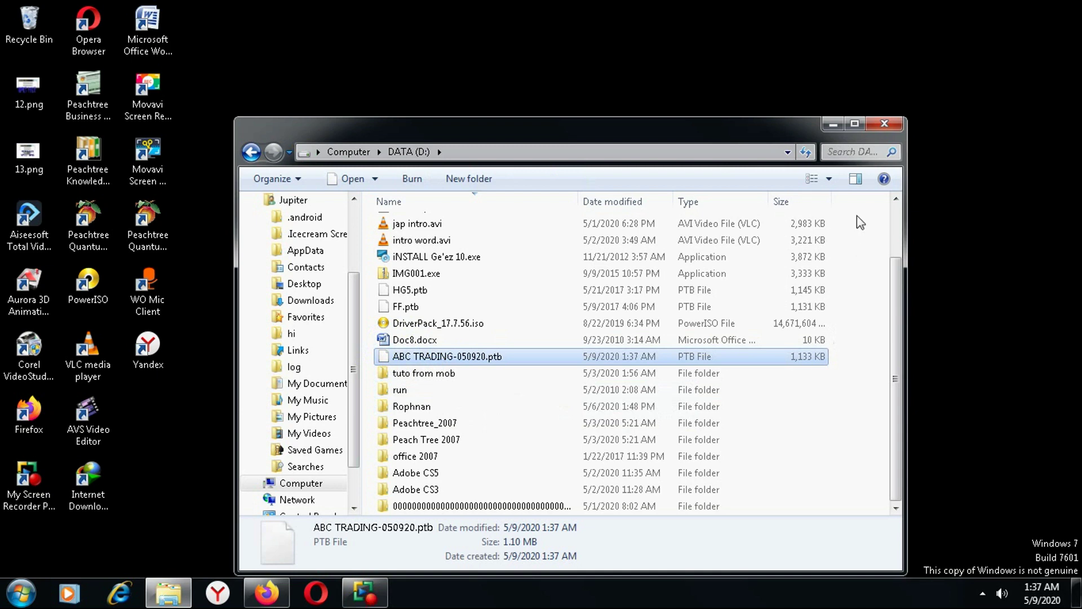
left_click(883, 123)
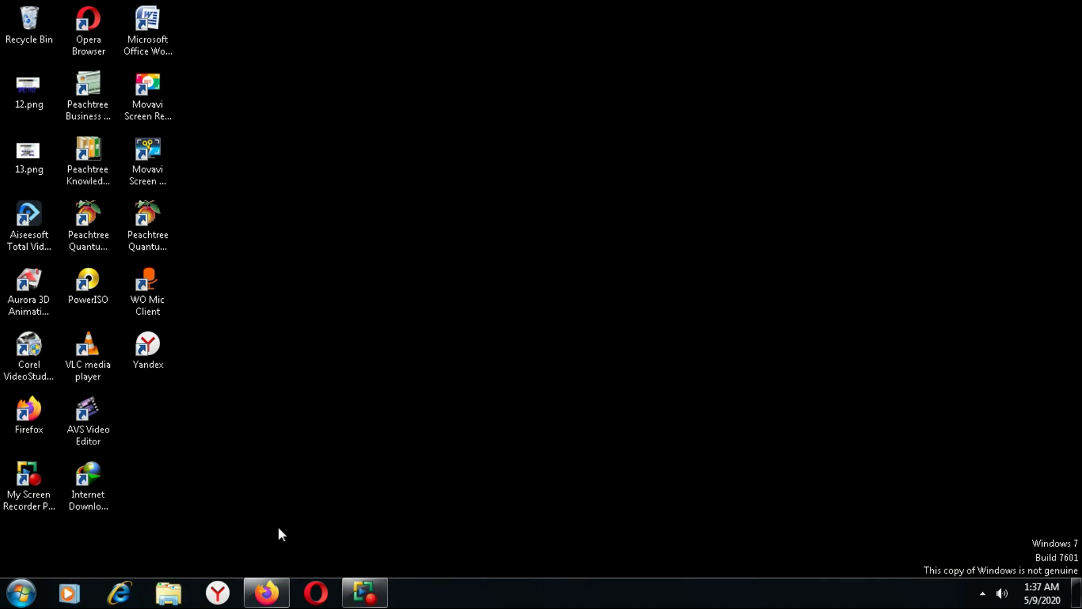
- Browse the computer's local disk to C:\Program Files\Sage Software\Peachtree\Company
left_click(21, 596)
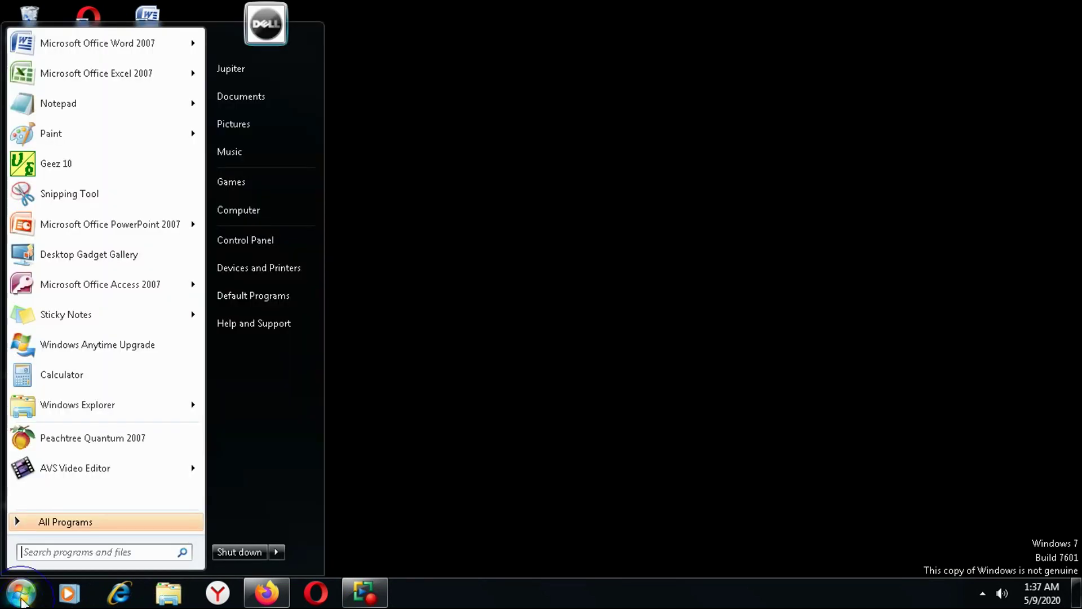
left_click(265, 205)
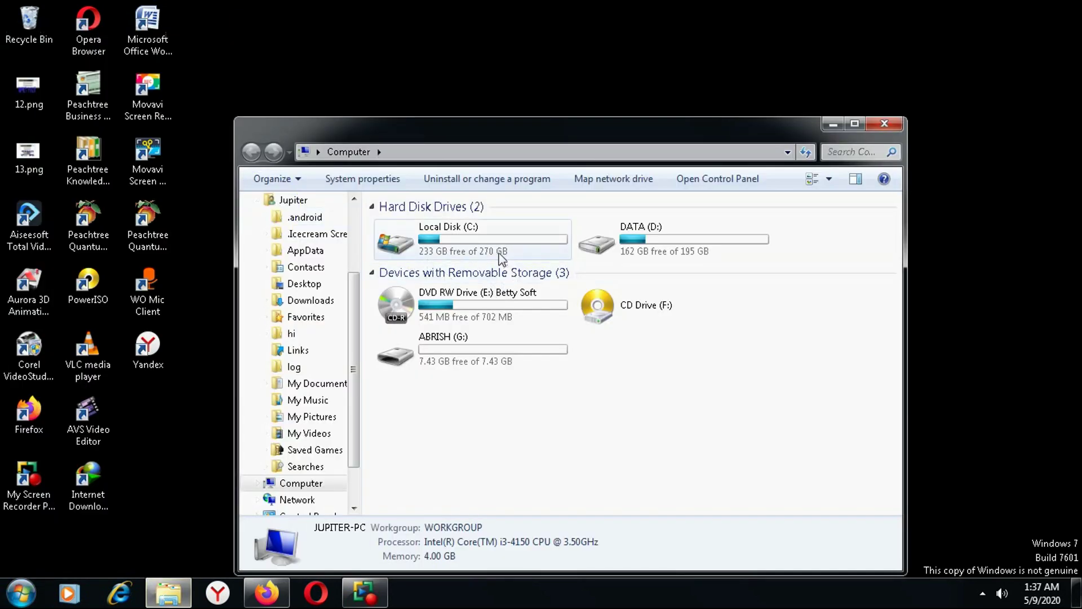
double_click(502, 257)
double_click(415, 391)
scroll(425, 402, "down", 4)
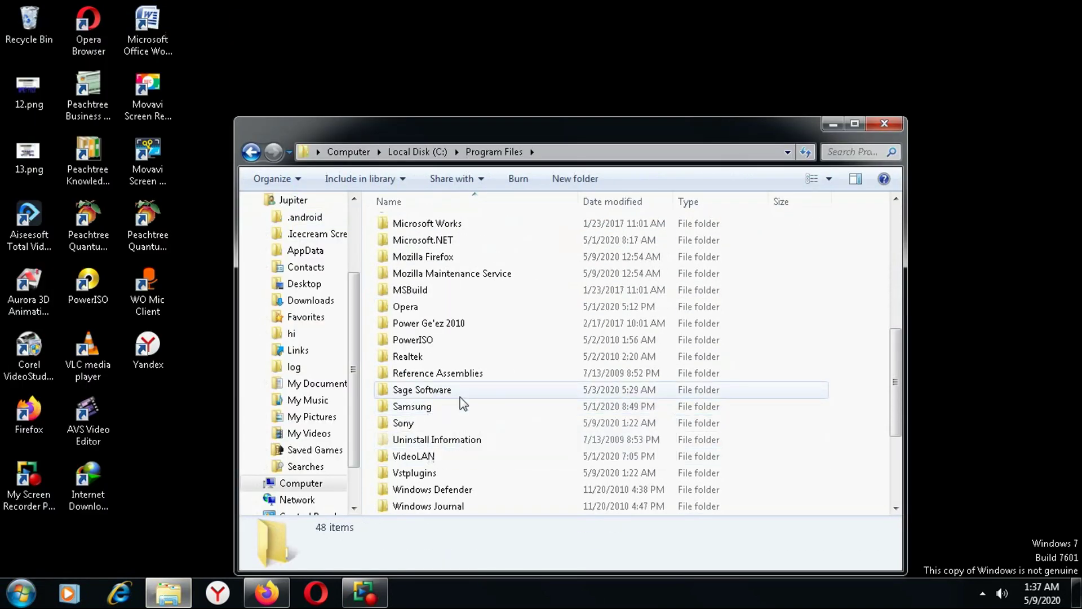
double_click(460, 397)
double_click(431, 225)
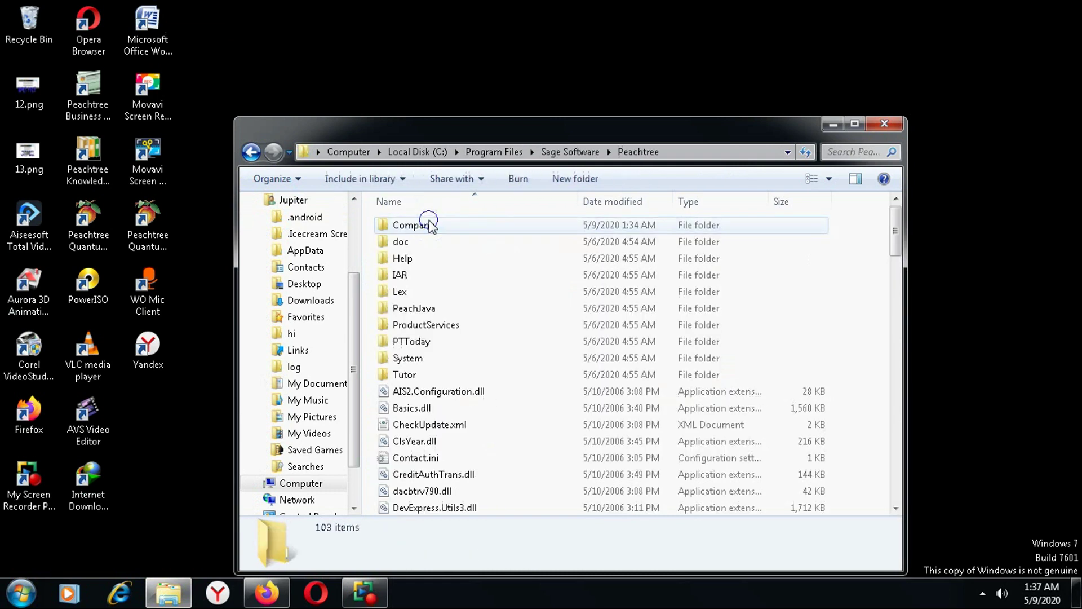
double_click(412, 225)
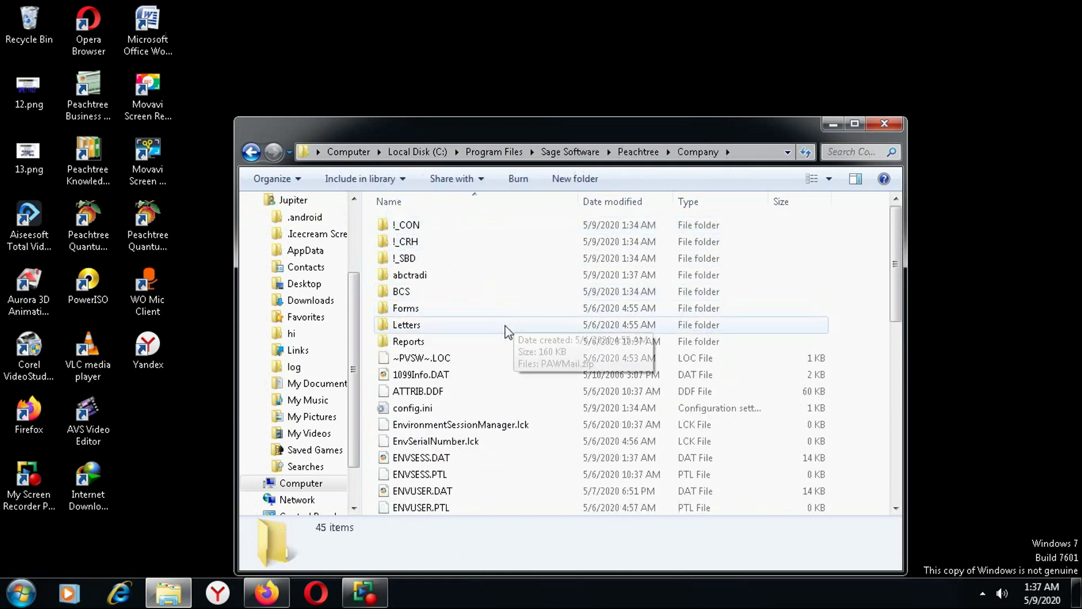
- Permanently delete the abctradi company folder, bypassing the Recycle Bin, and check the bin for it
left_click(404, 276)
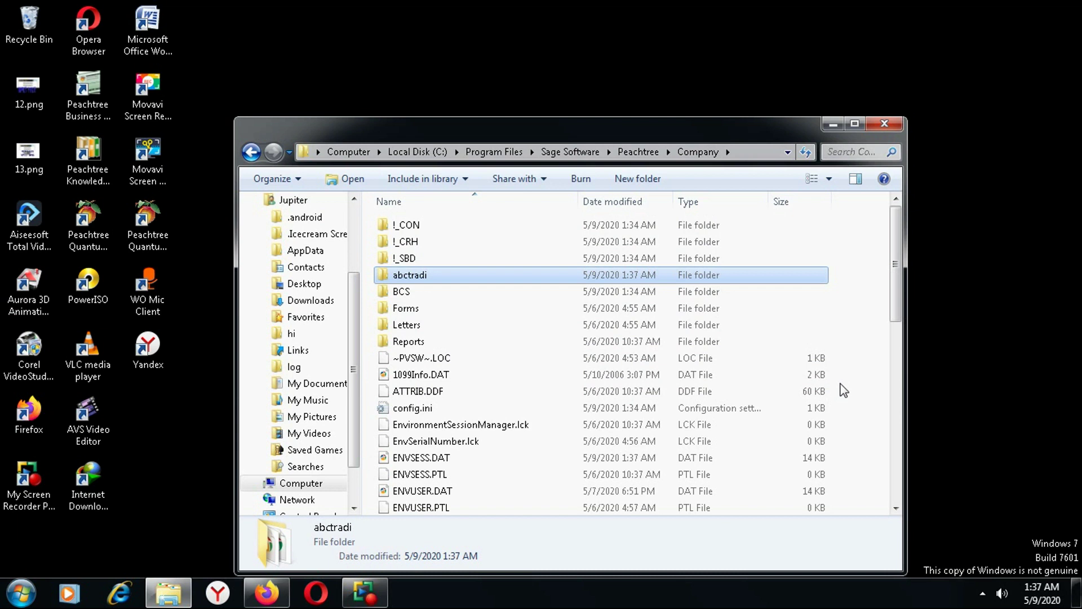
key("shift+Delete")
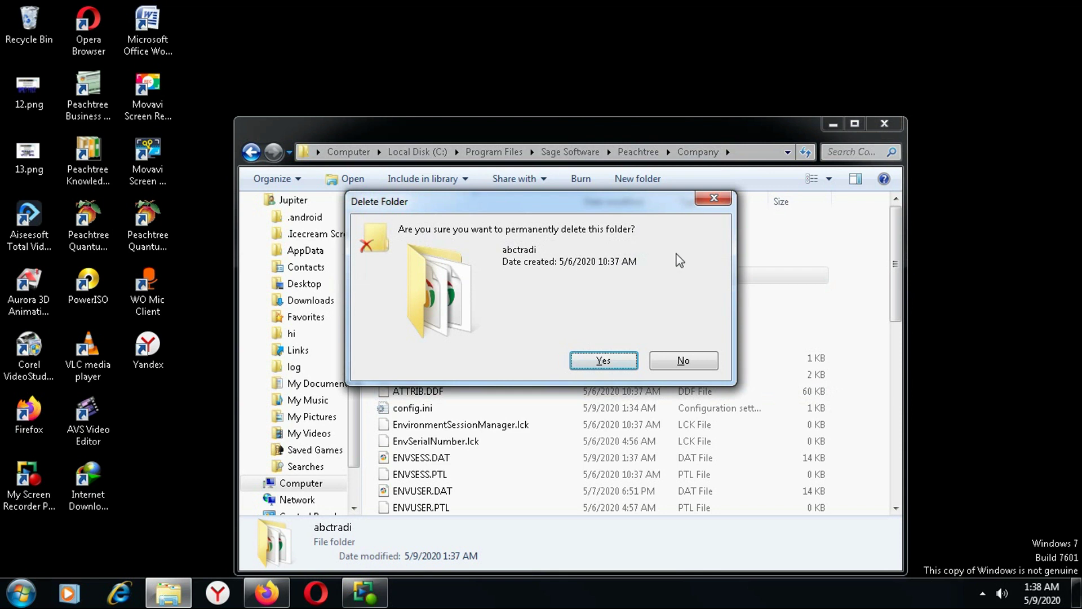
left_click(620, 361)
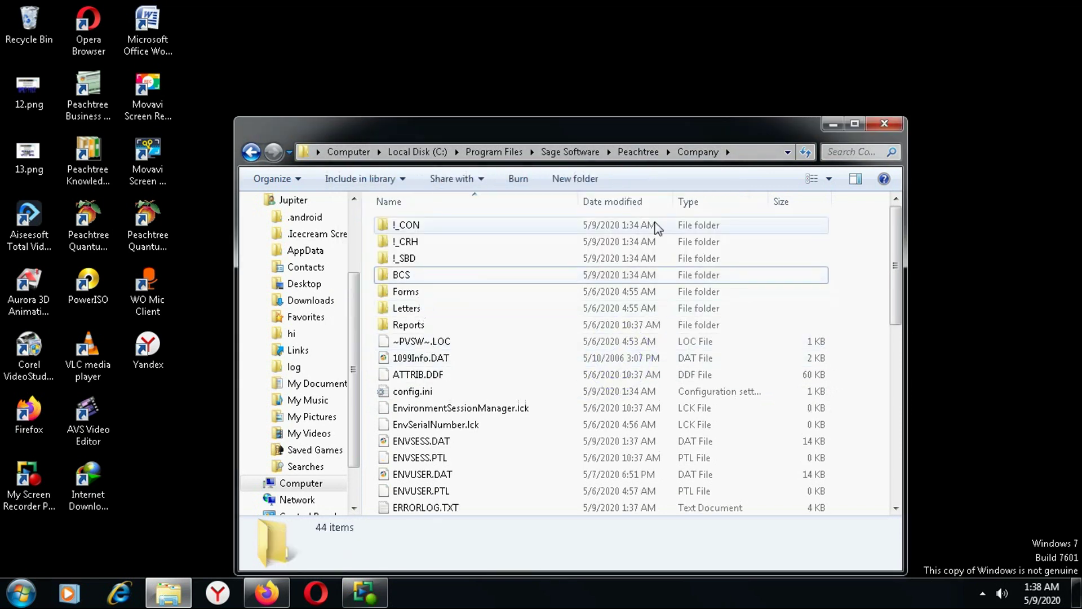
left_click(882, 126)
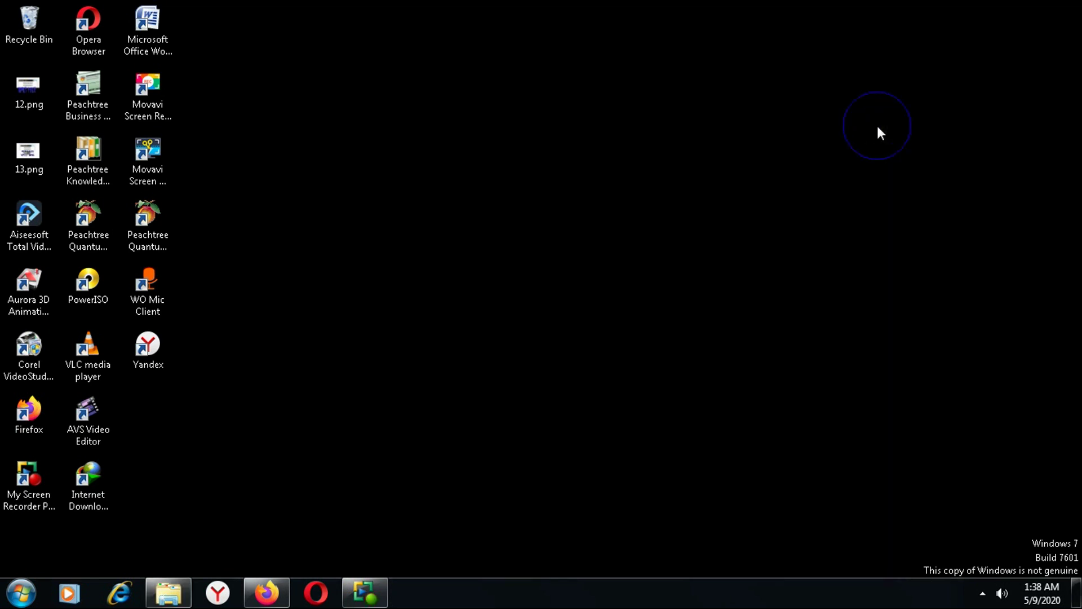
double_click(15, 25)
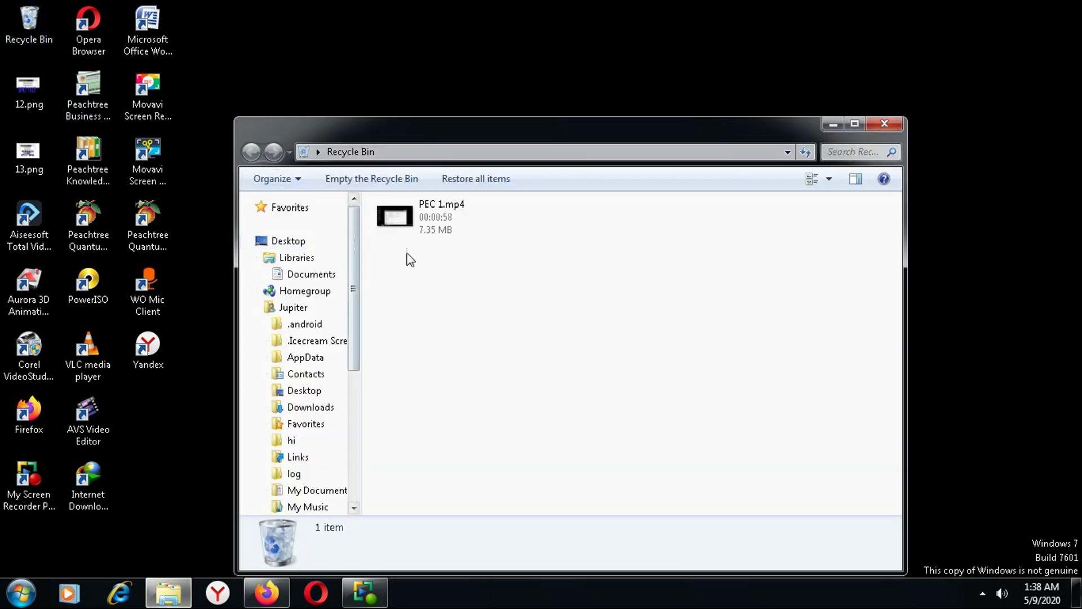
left_click(896, 124)
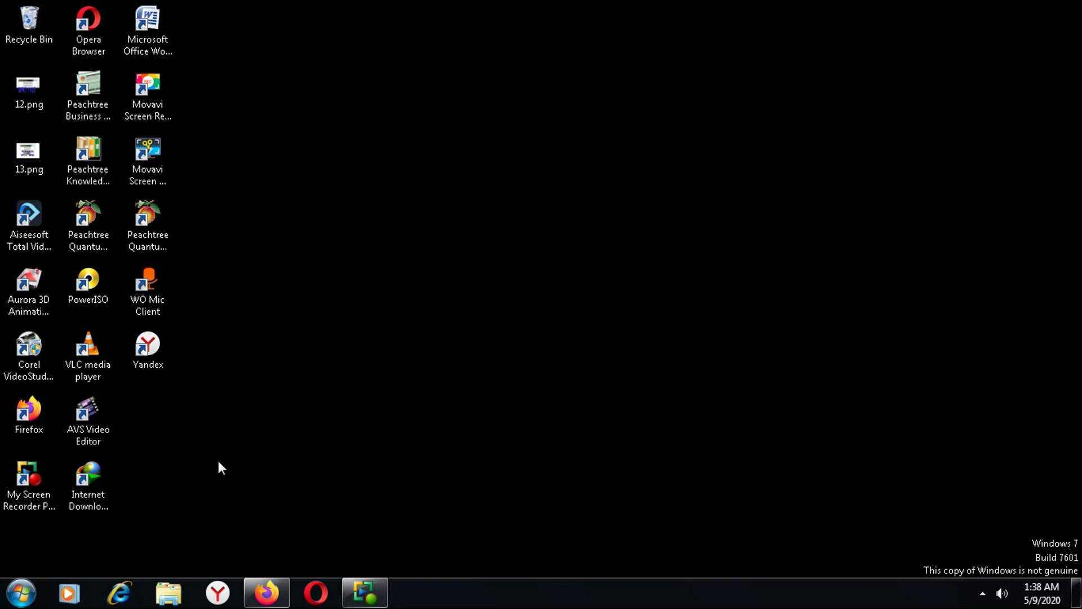
- Relaunch Peachtree from the desktop to its start screen
left_click(22, 595)
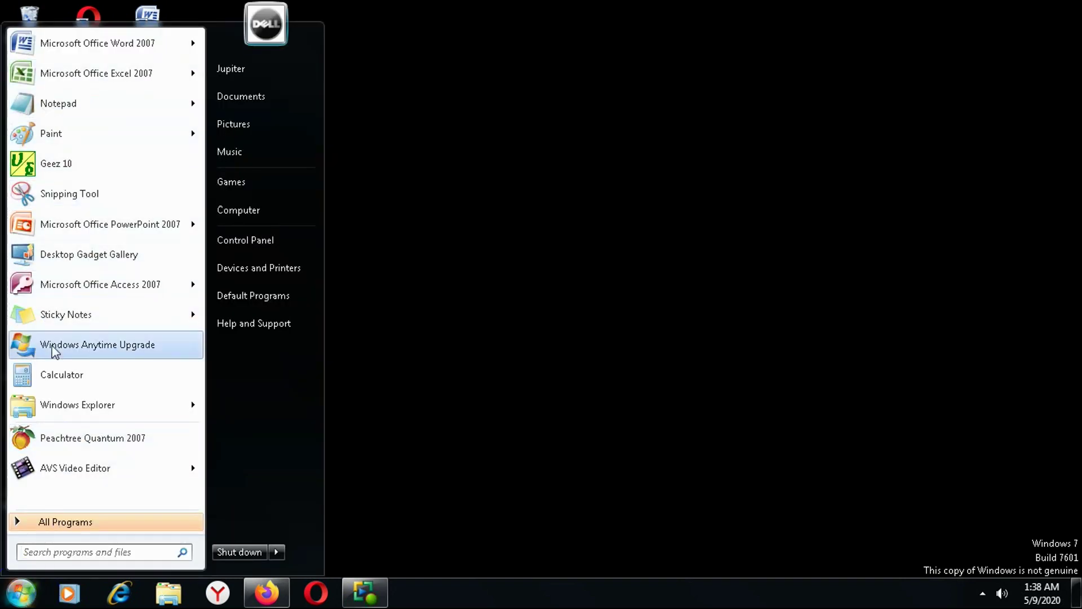
left_click(437, 305)
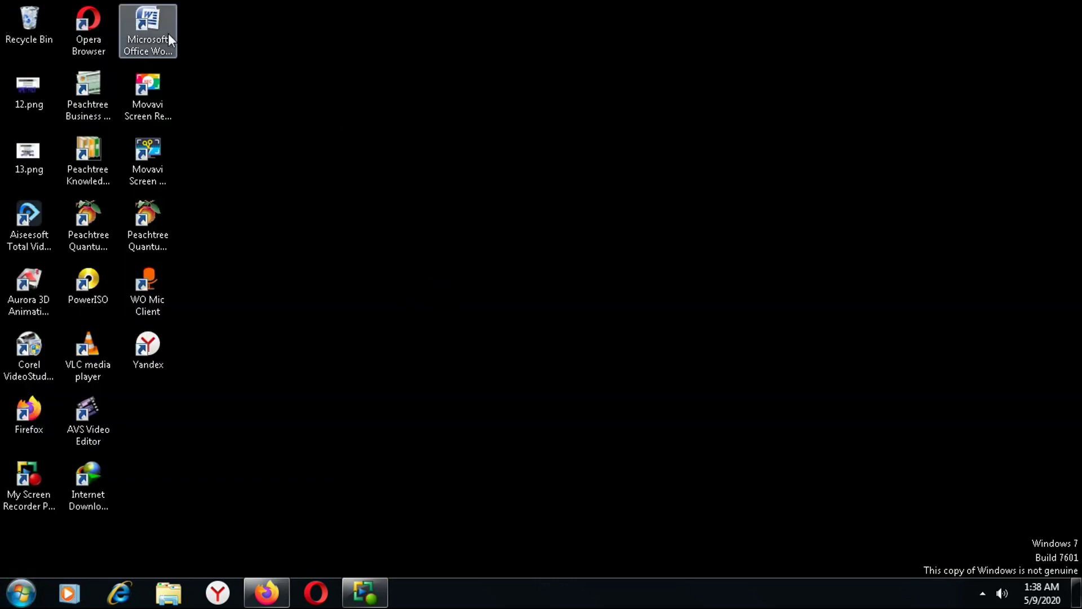
double_click(147, 222)
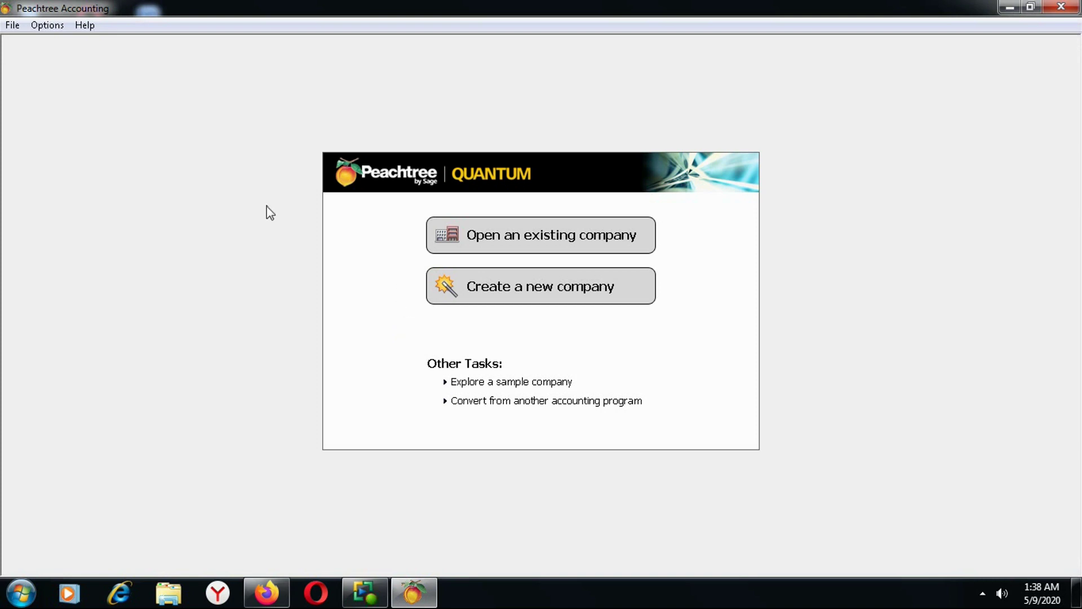
- Start restoring a backup and choose ABC TRADING-050920.ptb on the DATA (D:) drive as the backup file
left_click(14, 26)
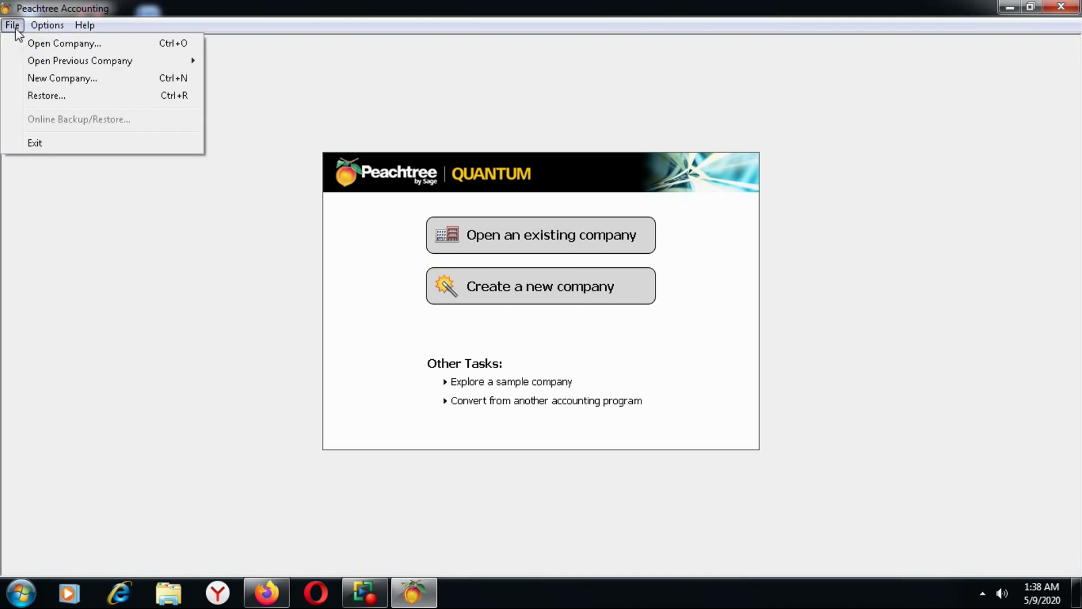
left_click(62, 101)
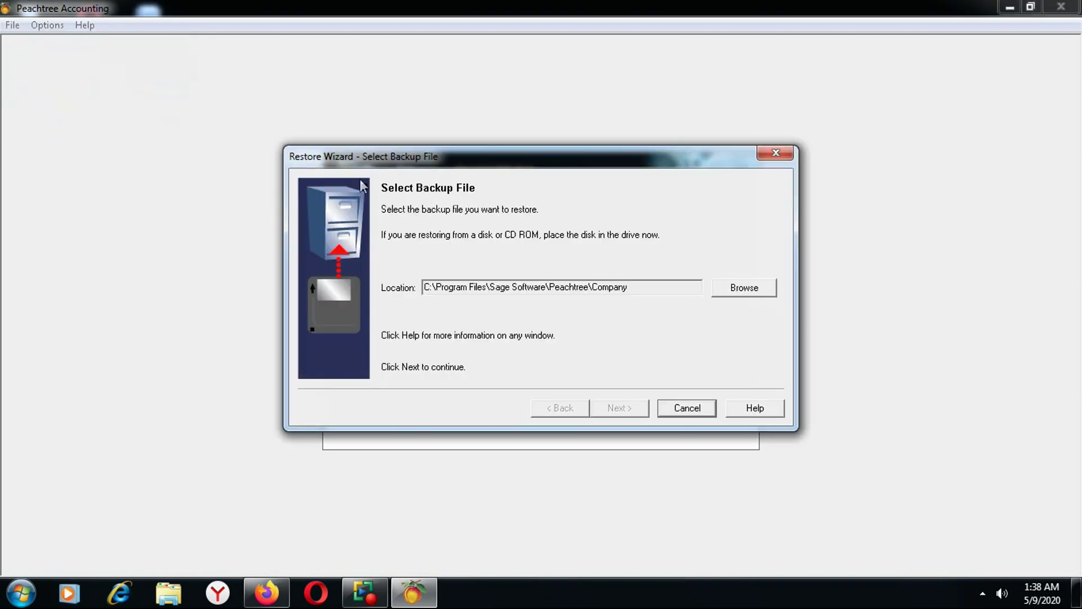
left_click_drag(483, 155, 459, 128)
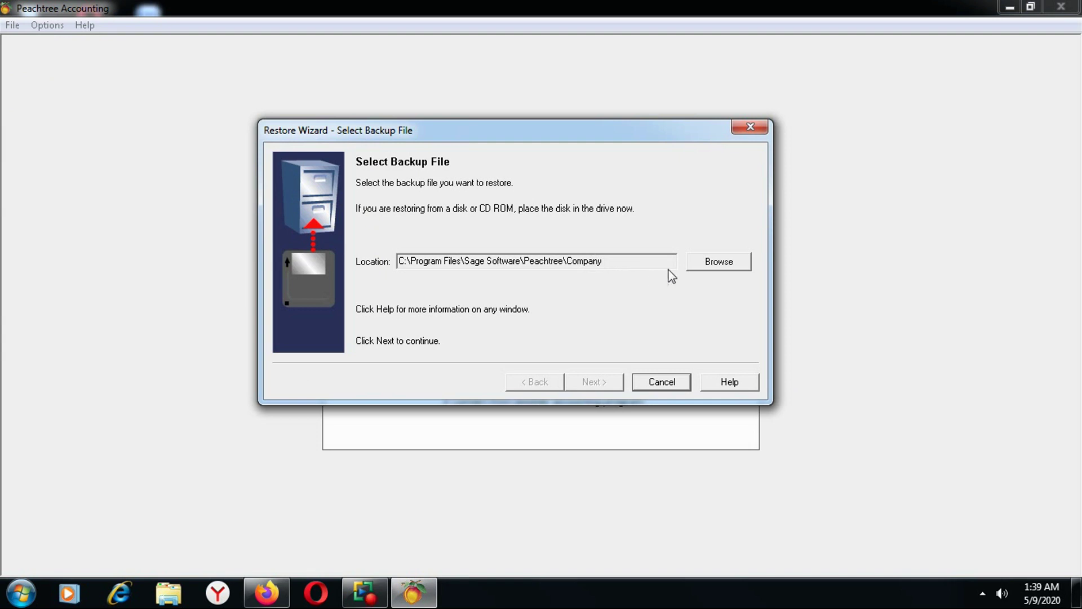
left_click(710, 264)
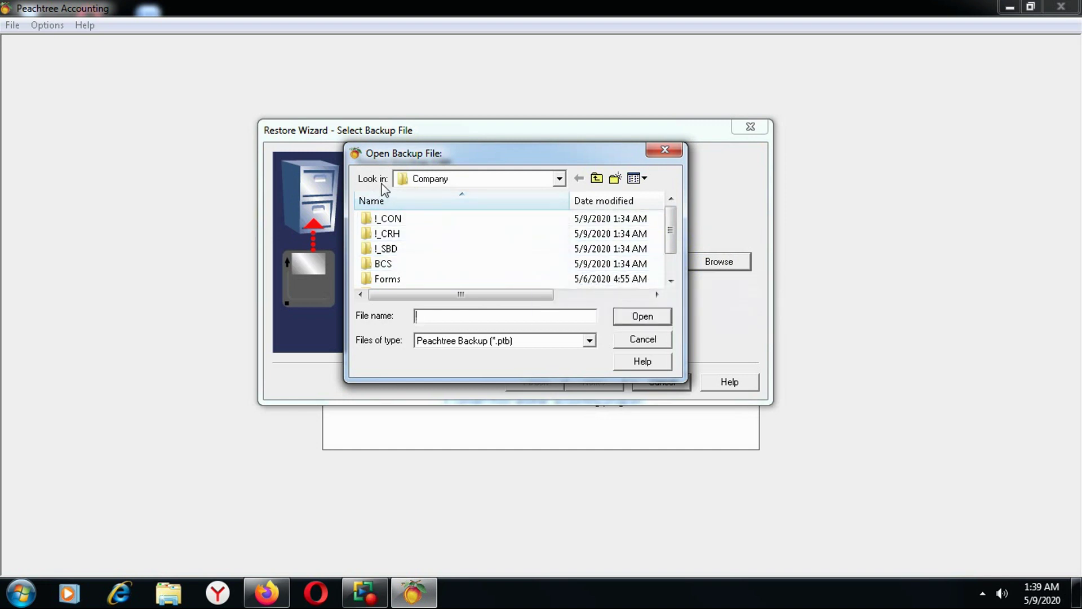
left_click(561, 179)
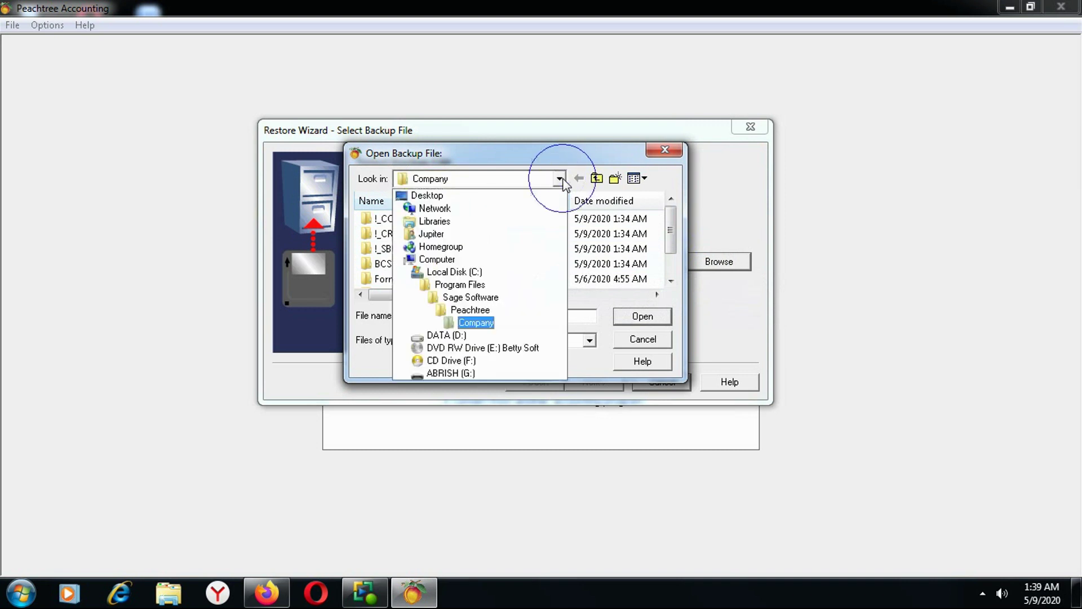
left_click(446, 340)
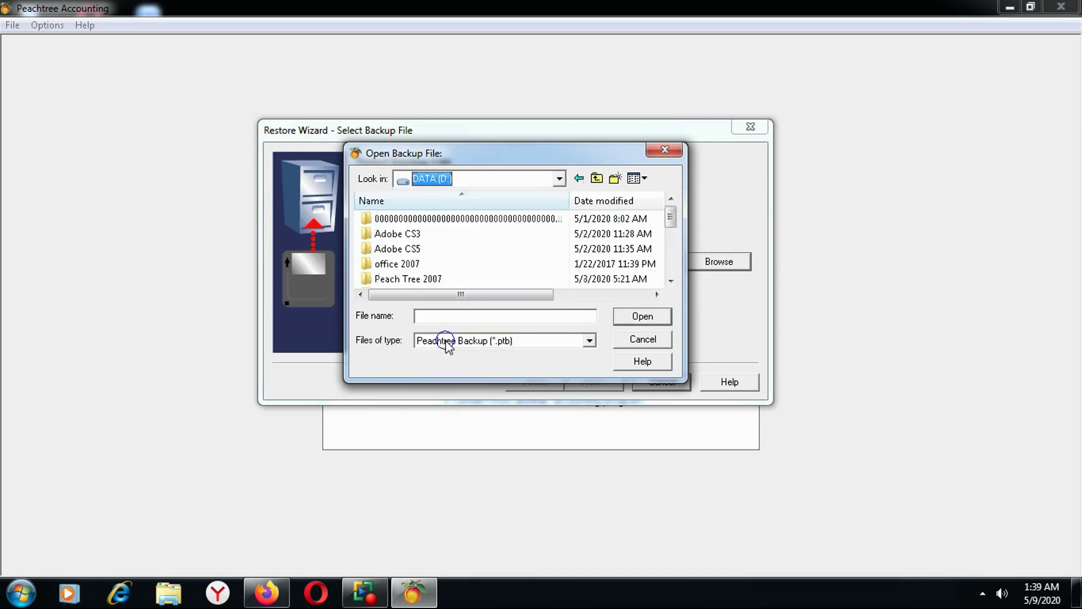
left_click(671, 281)
left_click(670, 281)
left_click(671, 280)
left_click(670, 281)
left_click(671, 281)
left_click(670, 281)
left_click(671, 281)
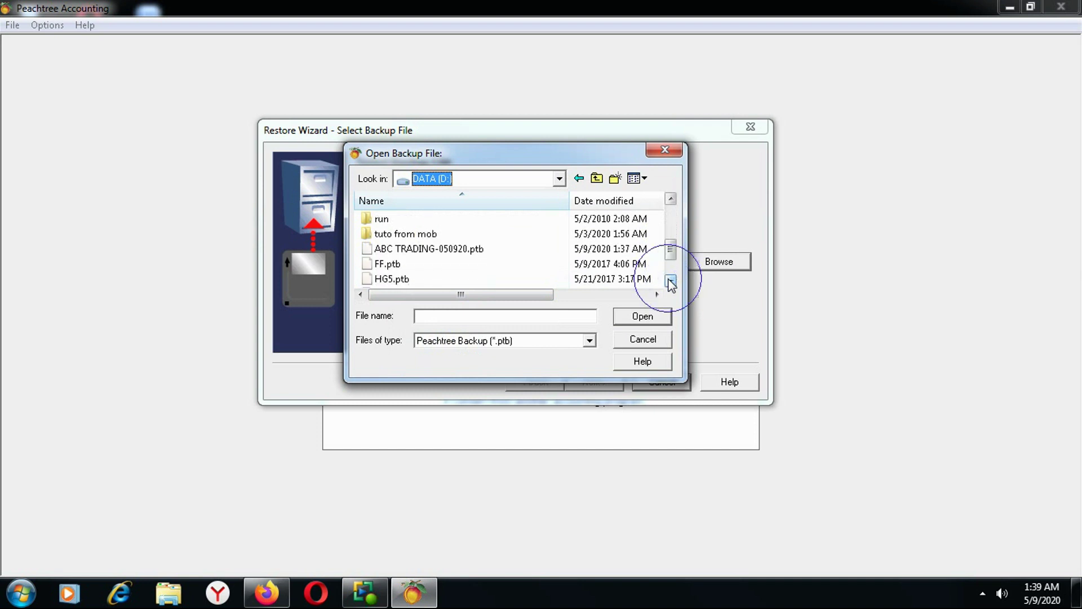
left_click(411, 254)
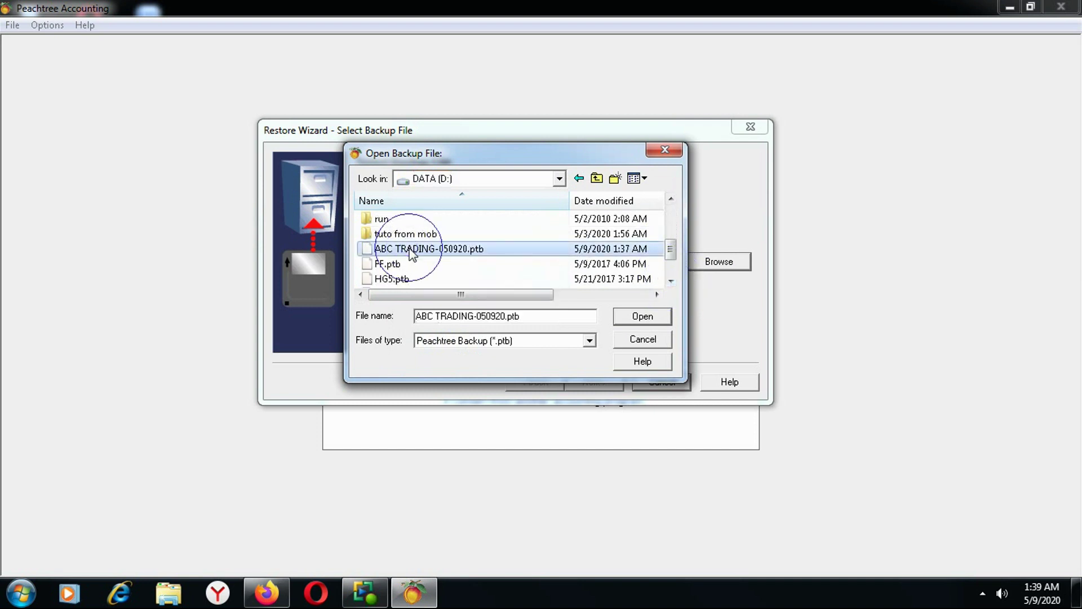
left_click(646, 316)
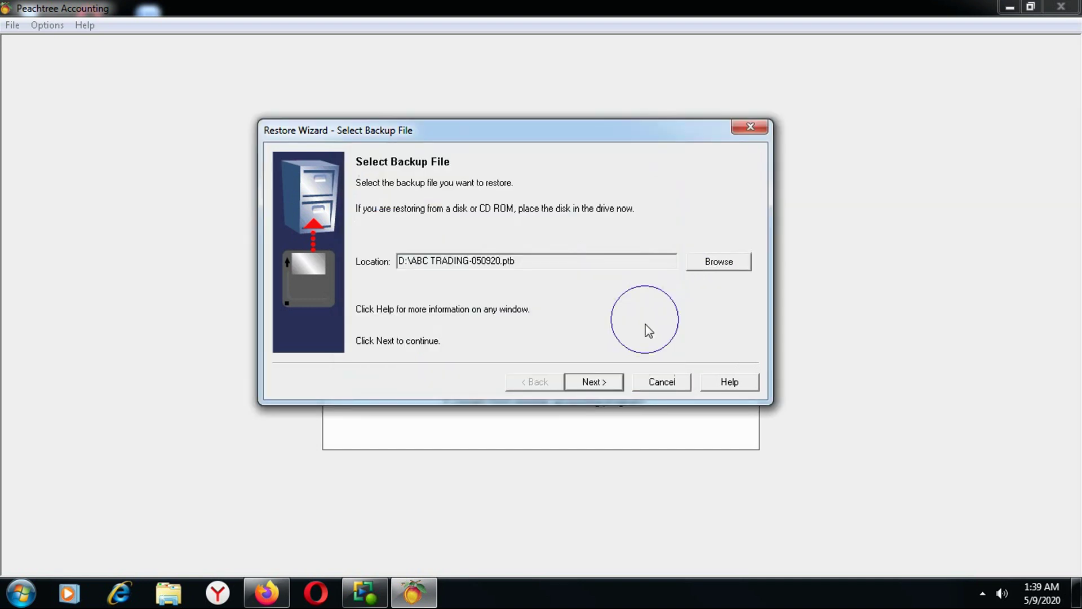
- Restore the selected backup as a new company with only Company Data included, and finish the Restore Wizard
left_click(602, 381)
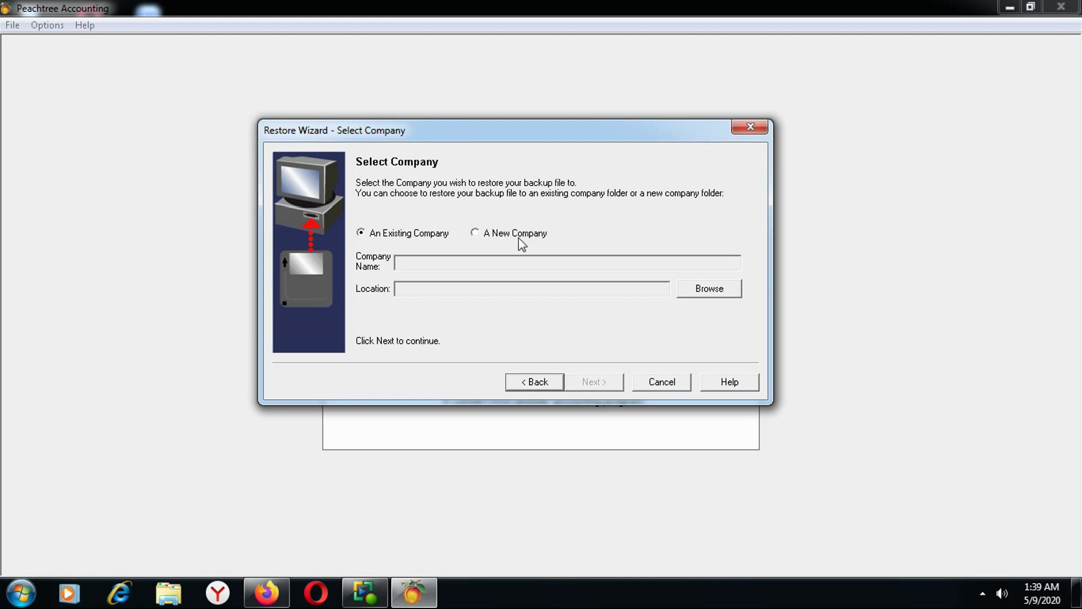
left_click(476, 233)
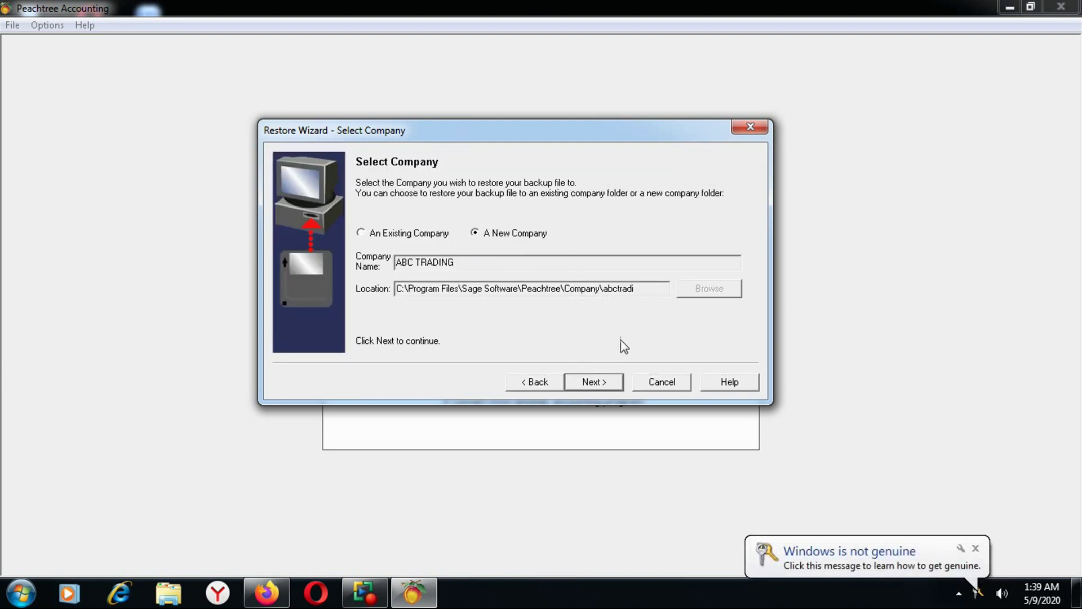
left_click(604, 383)
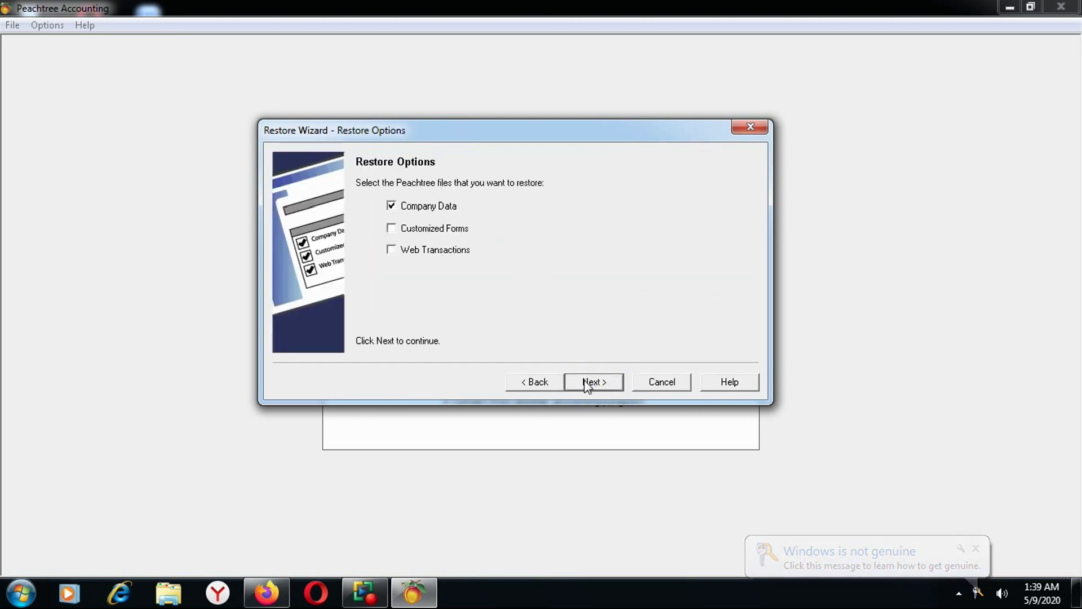
left_click(586, 384)
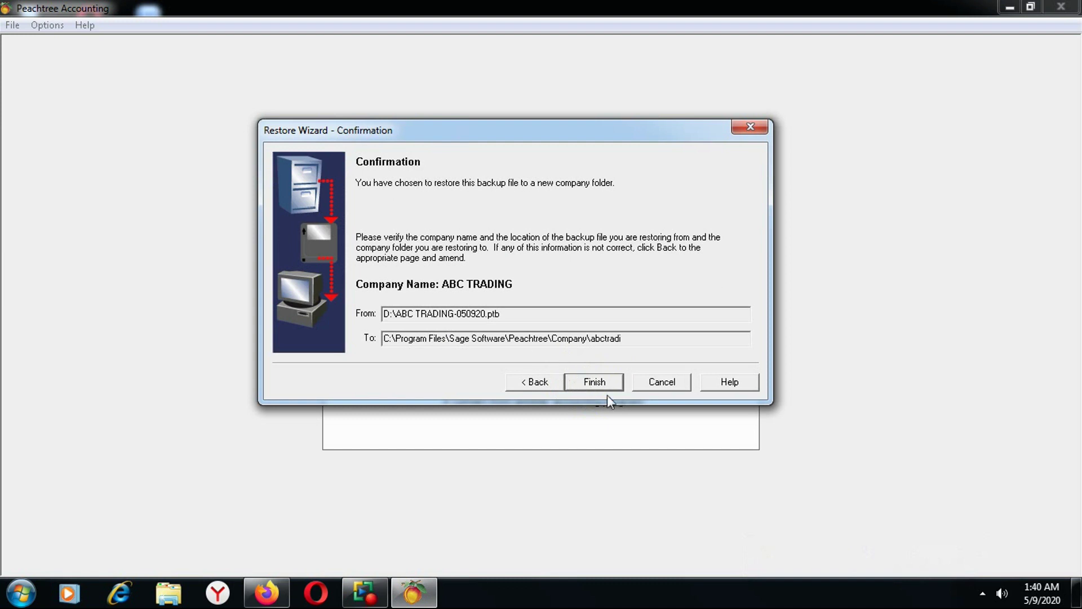
left_click(595, 386)
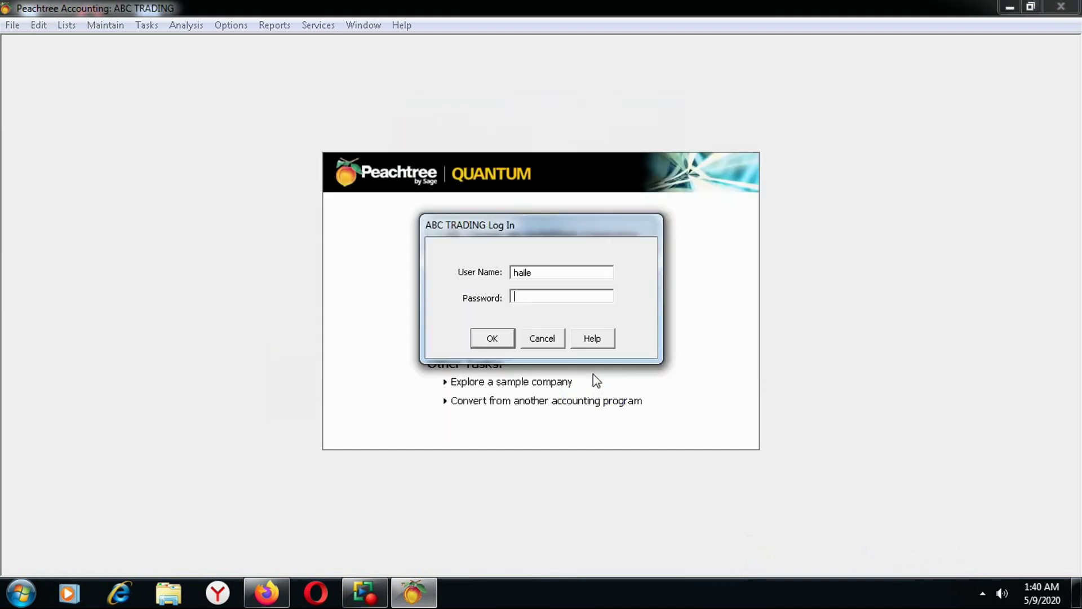
- Log in to the restored ABC TRADING company with the account password, and close Peachtree once the company has opened
type("******")
left_click(492, 337)
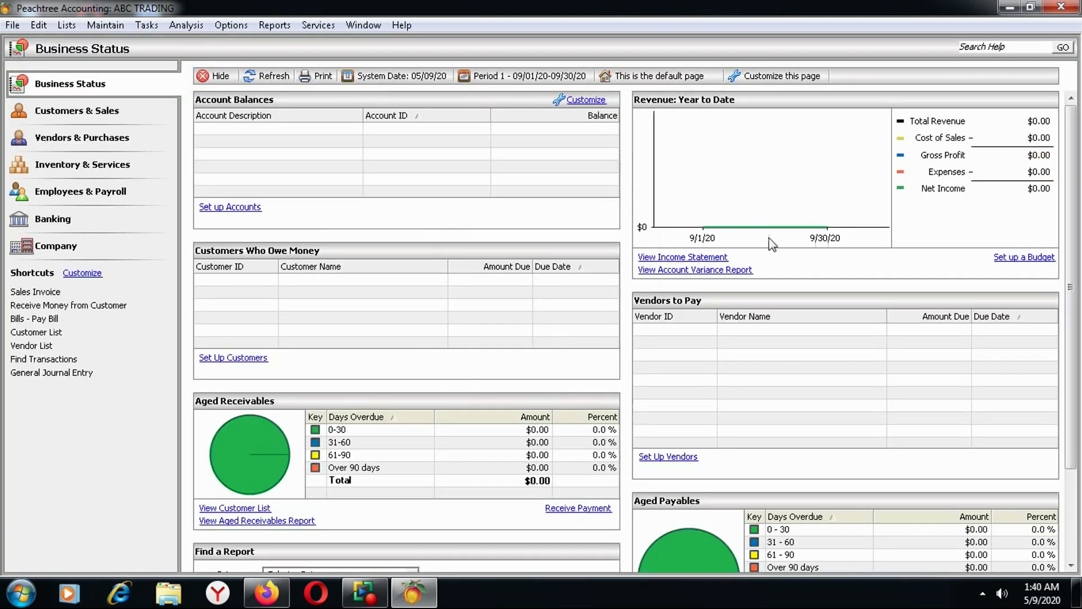
left_click(1068, 7)
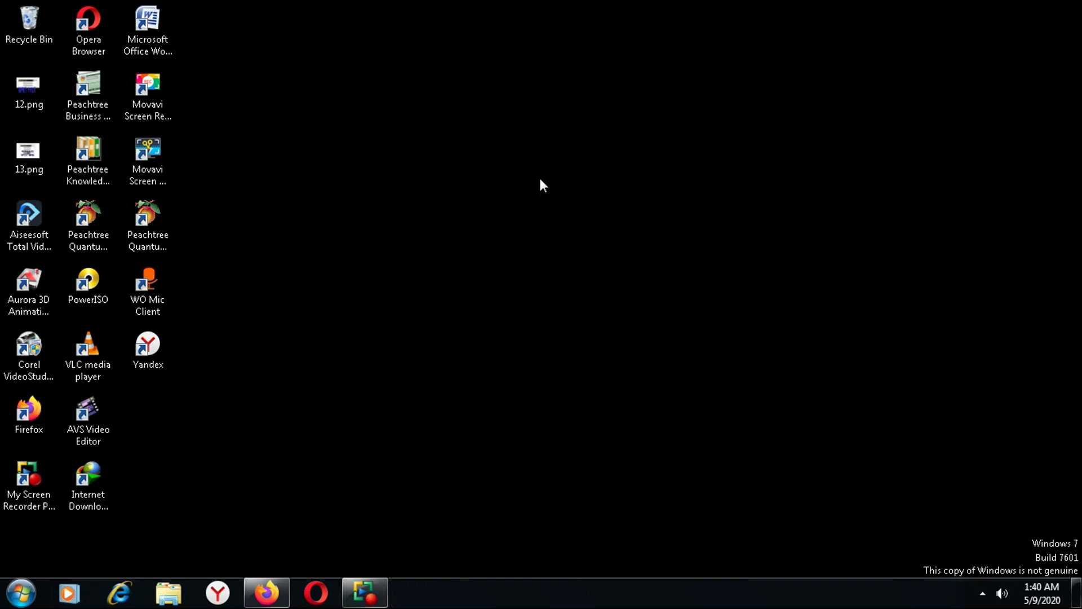